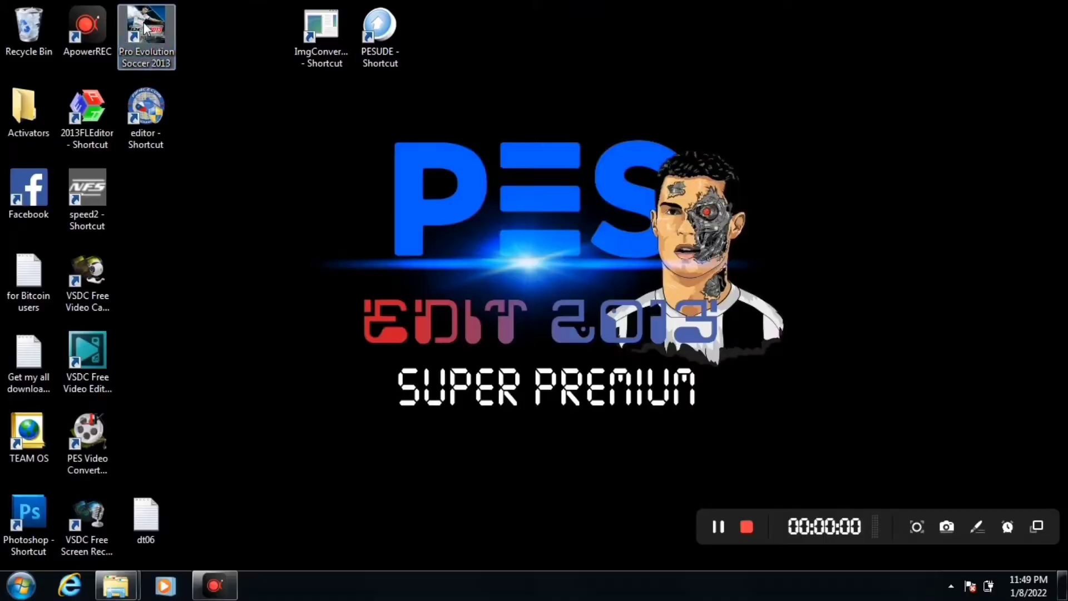
# Launch Pro Evolution Soccer 2013, pass the title screen and browse the main menu's modes to view the installed graphics.
pyautogui.doubleClick(150, 28)
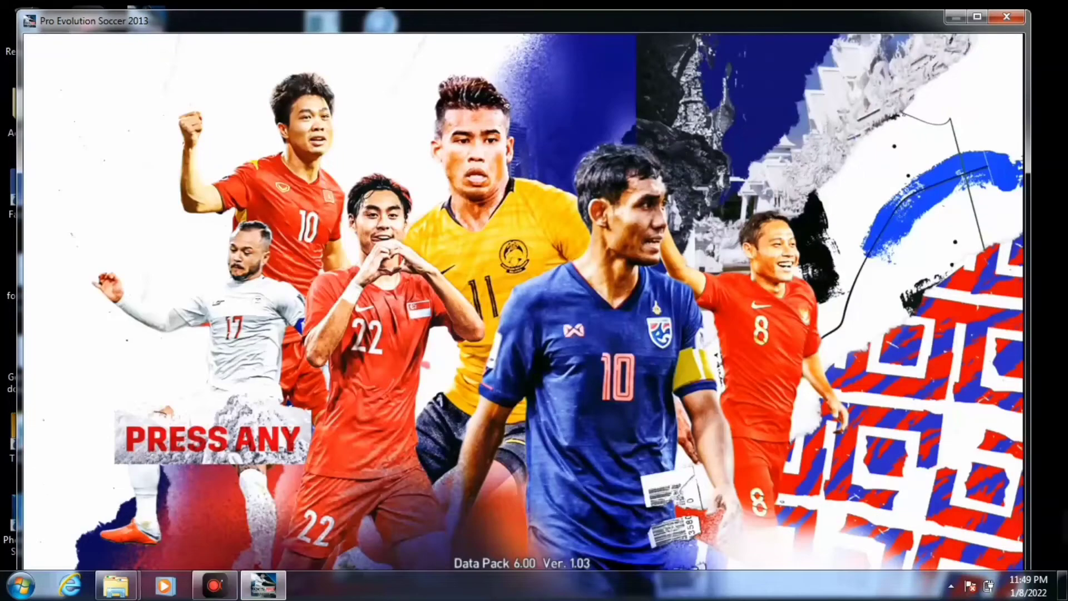
pyautogui.press('Return')
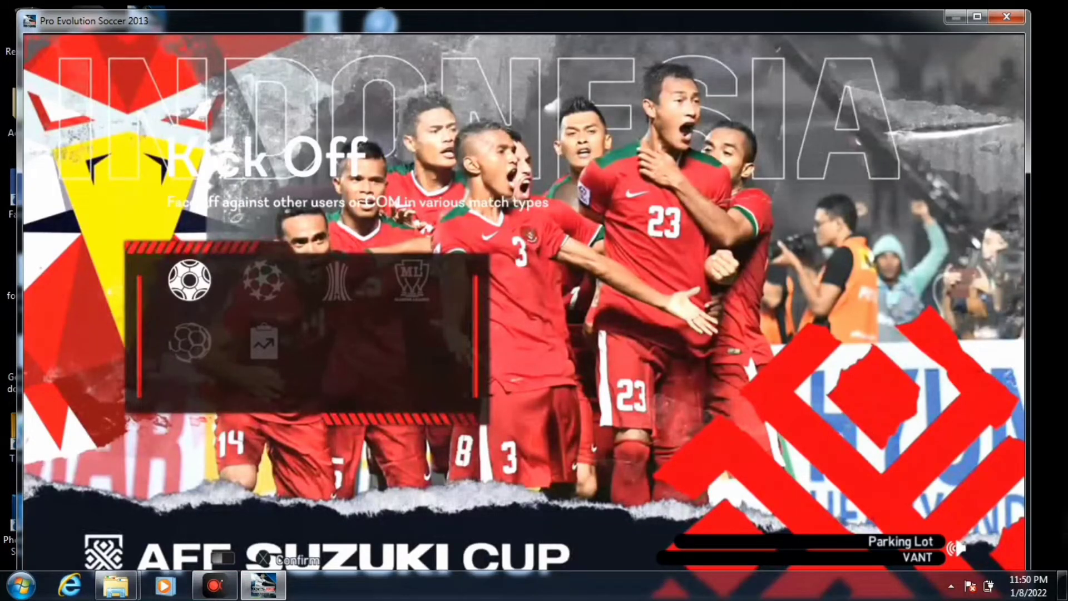
pyautogui.press('Right')
pyautogui.press('Right')
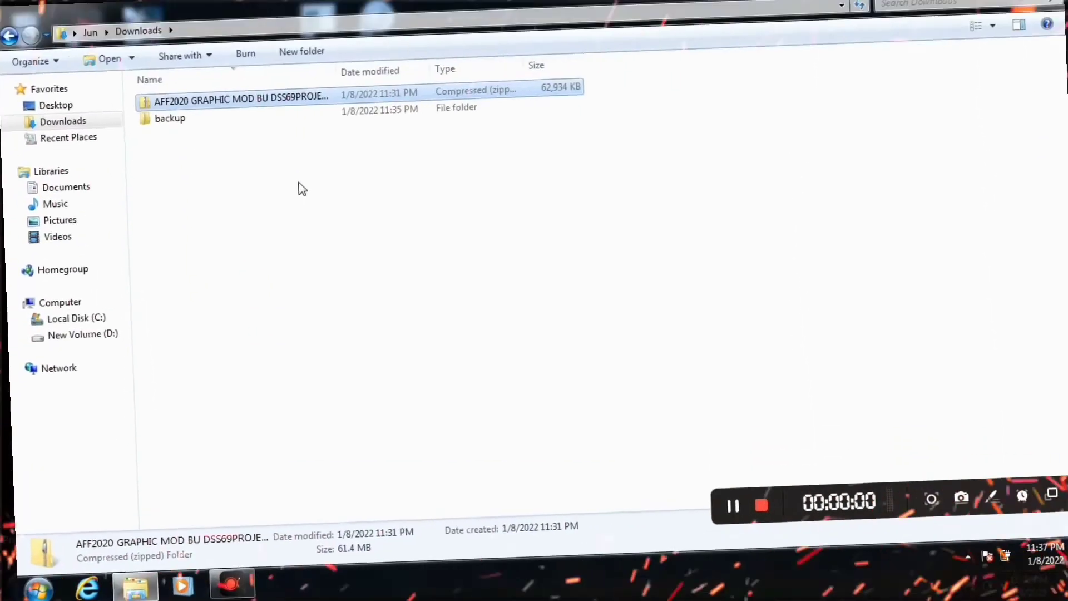
# Examine the contents of the dt05_e.img, dt06.img and img folders inside the backup folder in Downloads.
pyautogui.click(248, 203)
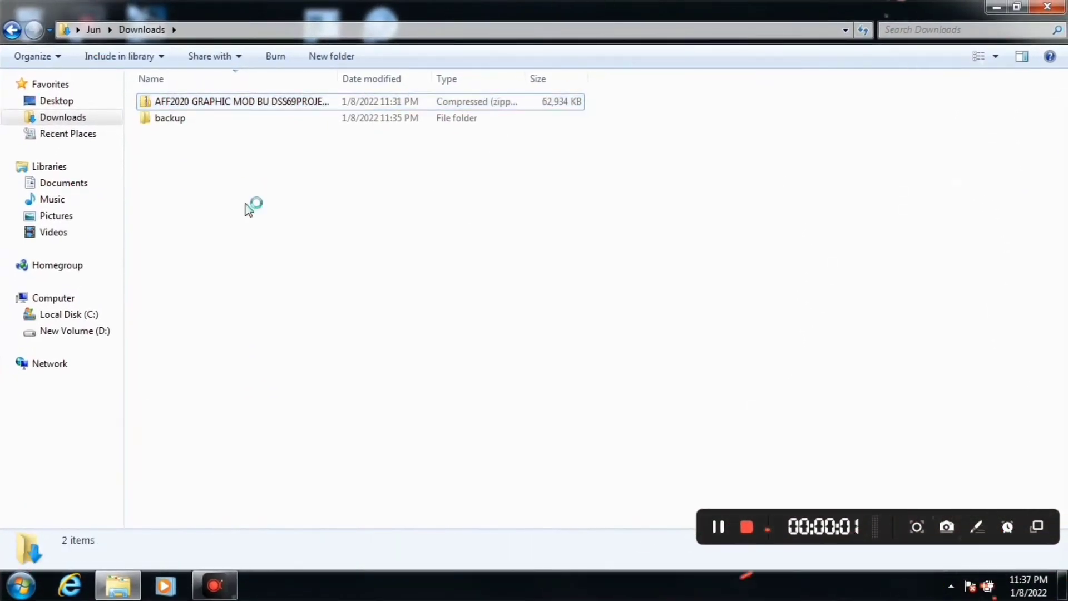
pyautogui.doubleClick(302, 119)
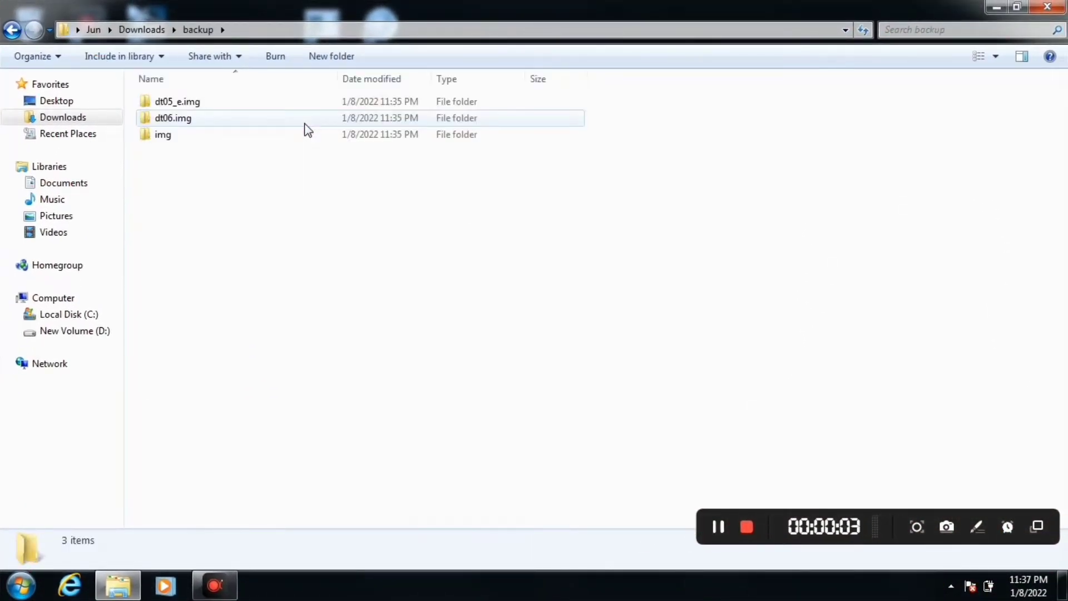
pyautogui.doubleClick(309, 108)
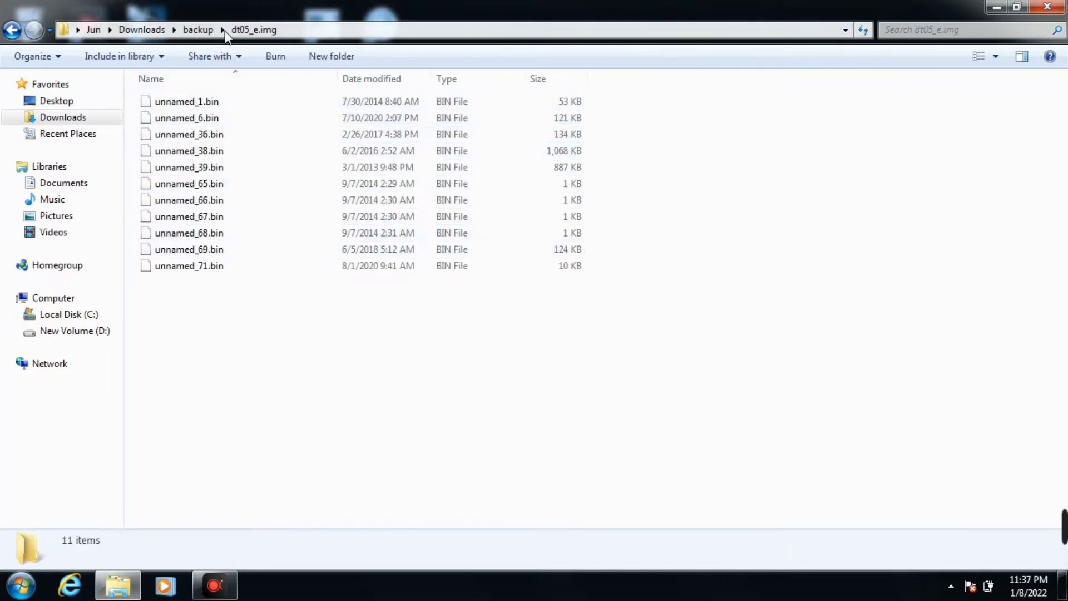
pyautogui.click(202, 25)
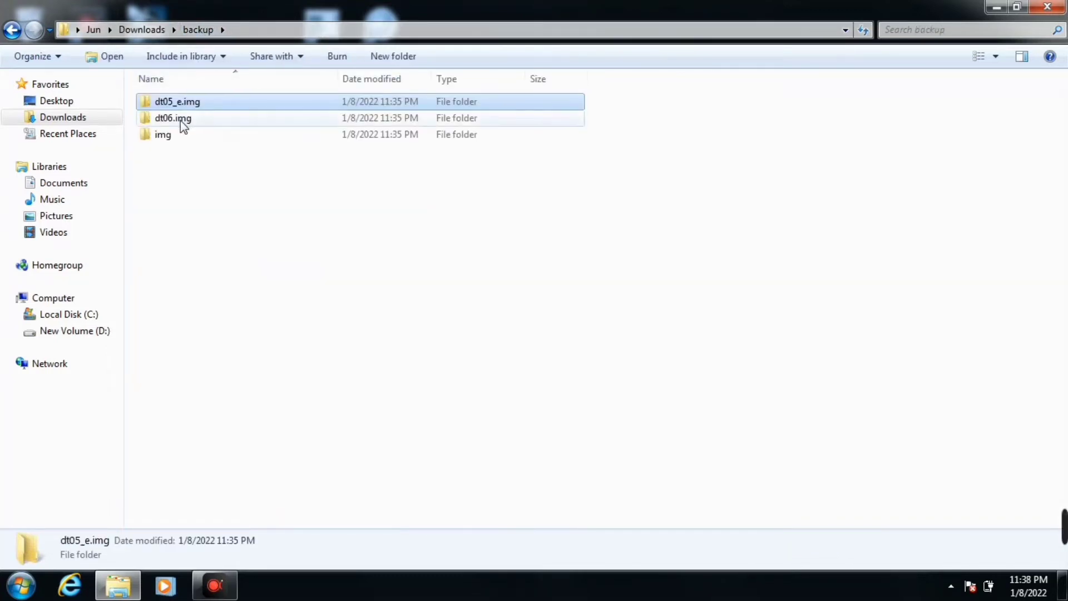
pyautogui.click(180, 120)
pyautogui.doubleClick(181, 121)
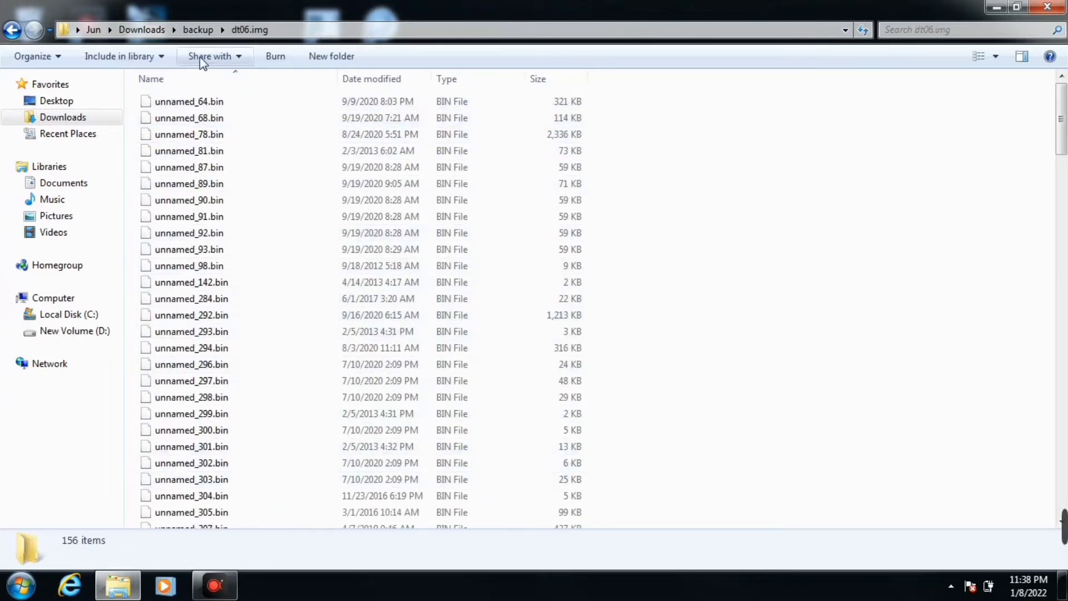
pyautogui.click(202, 33)
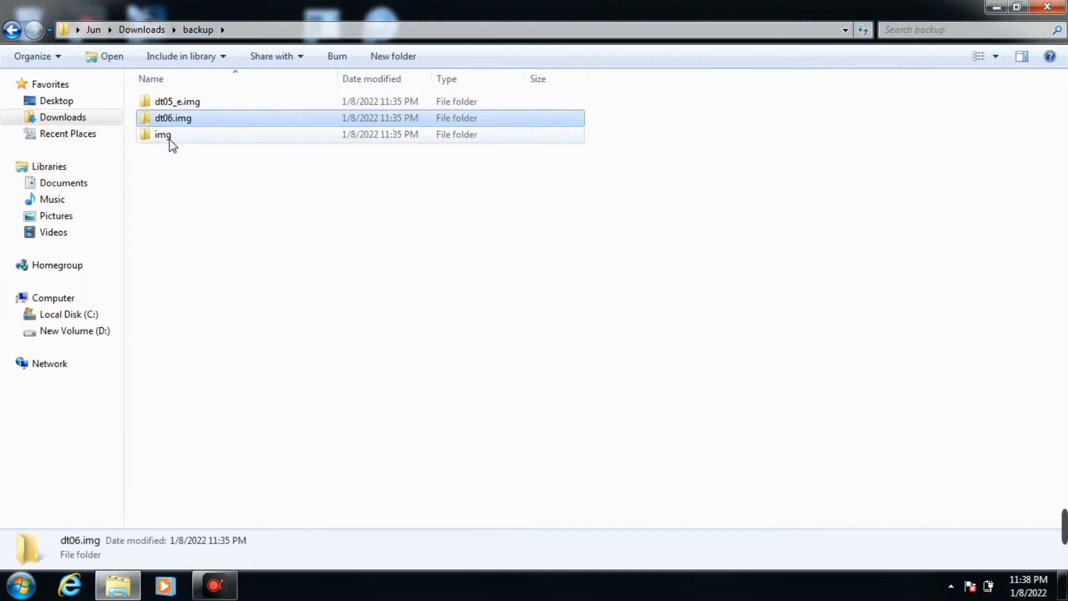
pyautogui.click(171, 142)
pyautogui.doubleClick(170, 142)
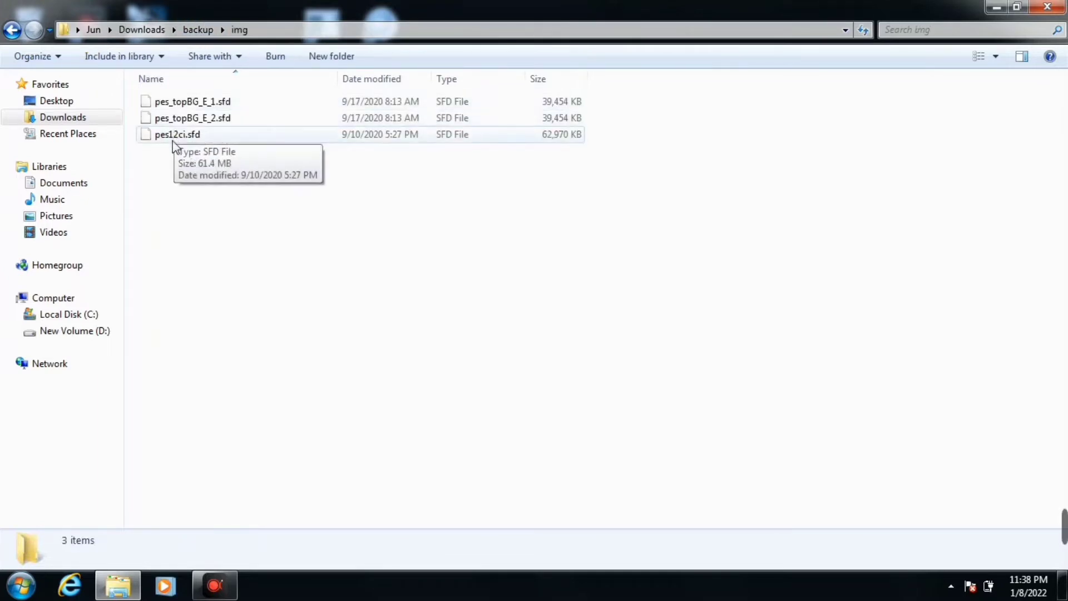
pyautogui.click(202, 30)
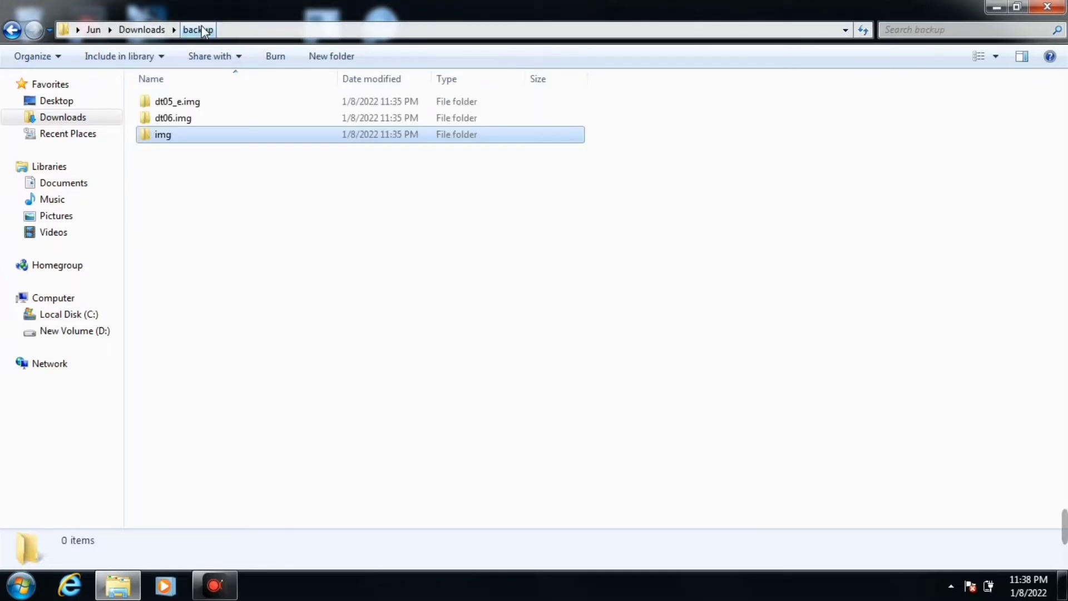
# Open the AFF2020 GRAPHIC MOD BU DSS69PROJECT archive in Downloads and view the dt05_e folder inside AFF 2020.
pyautogui.click(142, 31)
pyautogui.doubleClick(172, 102)
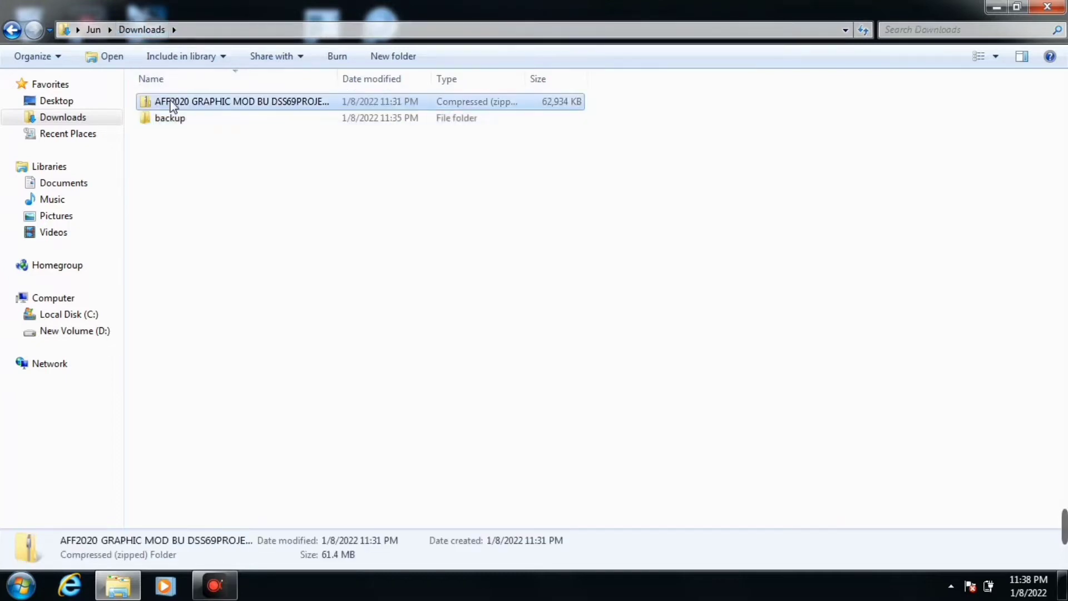
pyautogui.doubleClick(171, 103)
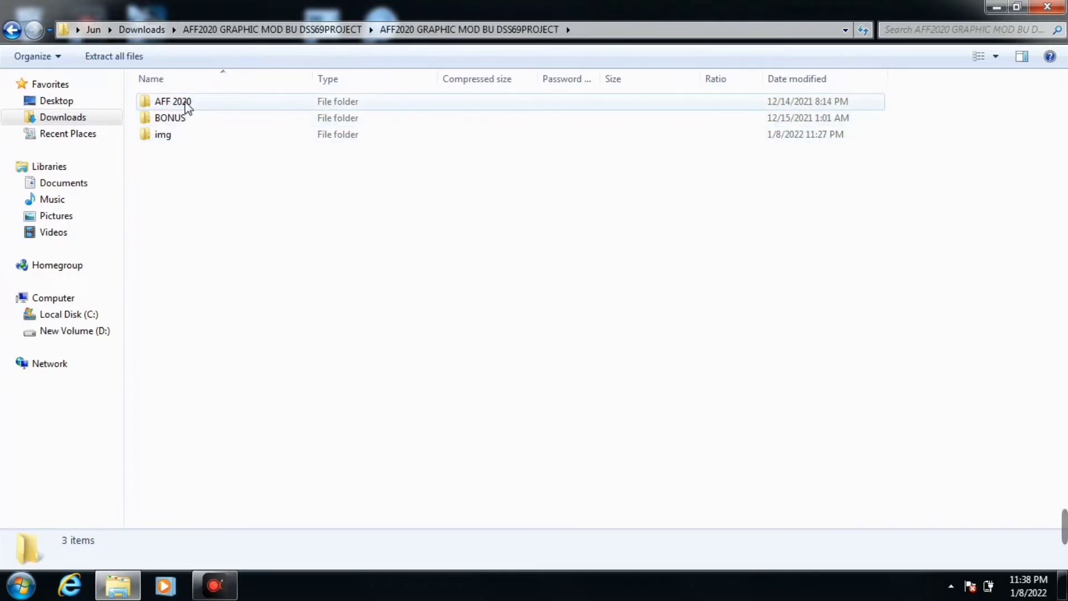
pyautogui.click(186, 105)
pyautogui.doubleClick(186, 106)
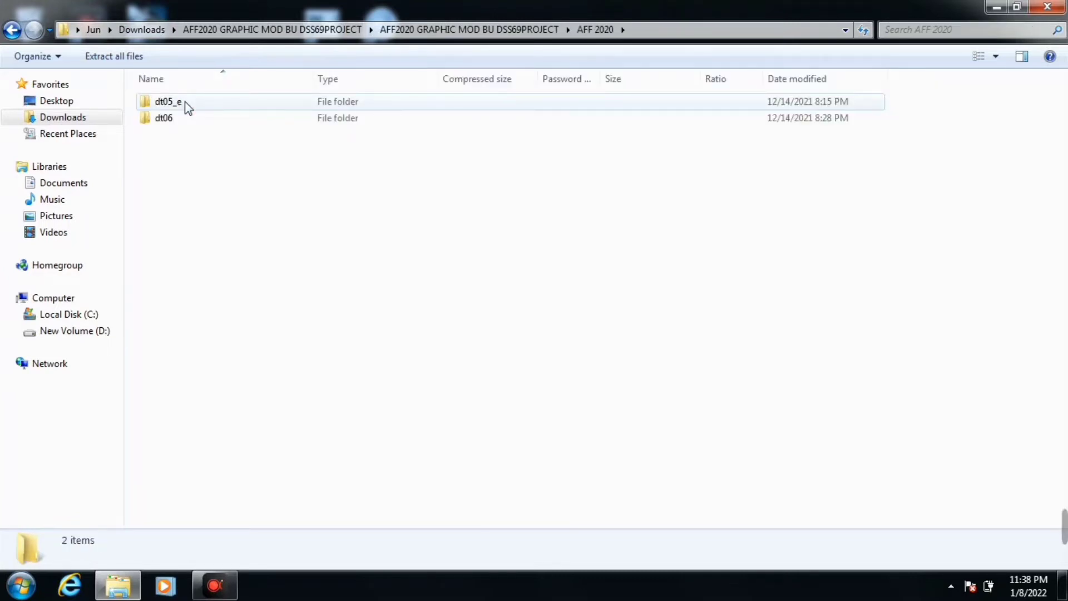
pyautogui.doubleClick(185, 101)
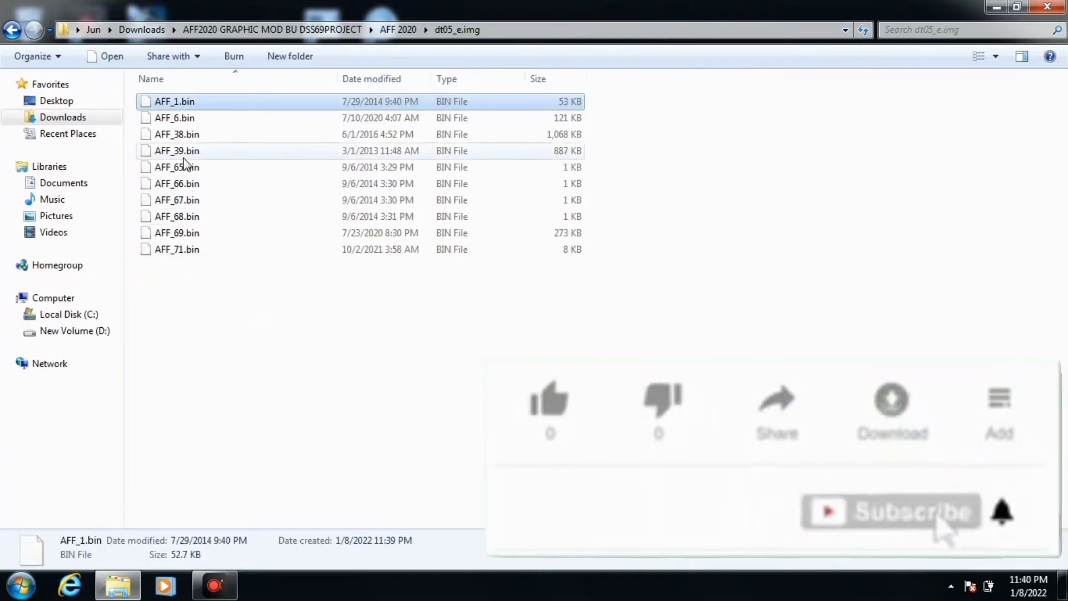
# Rename AFF_1.bin in the extracted dt05_e.img folder as unnamed_1.bin.
pyautogui.rightClick(205, 102)
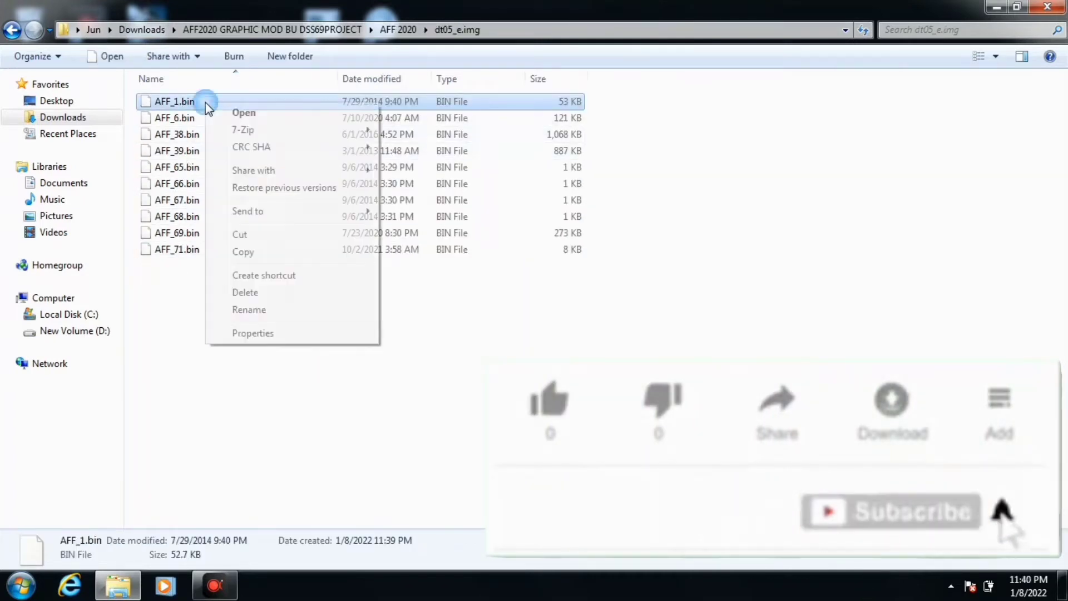
pyautogui.click(253, 310)
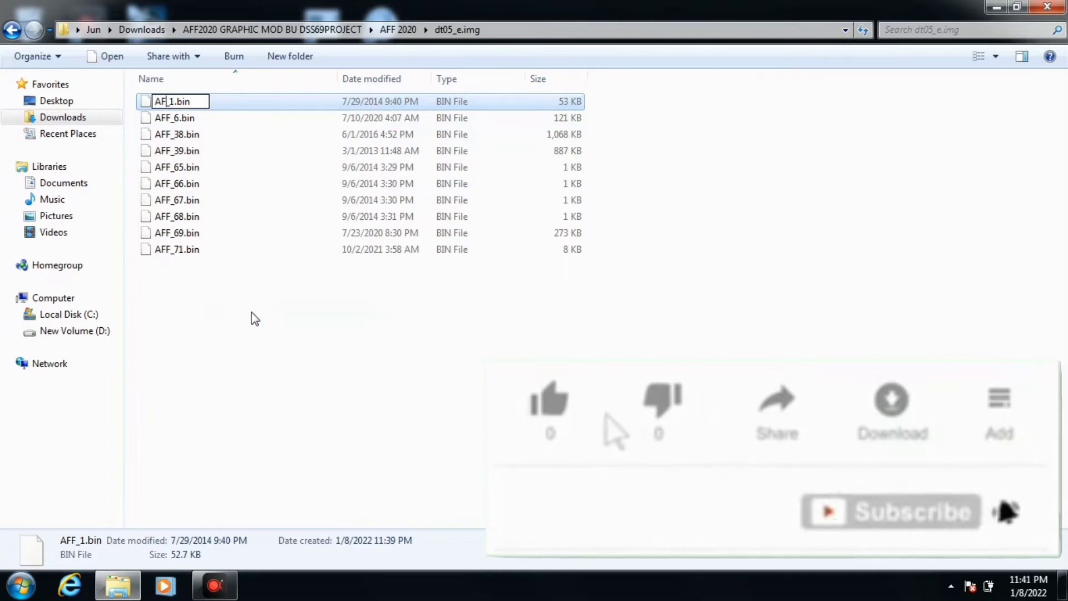
pyautogui.press('BackSpace')
pyautogui.press('BackSpace')
pyautogui.press('BackSpace')
pyautogui.write('UNNAM')
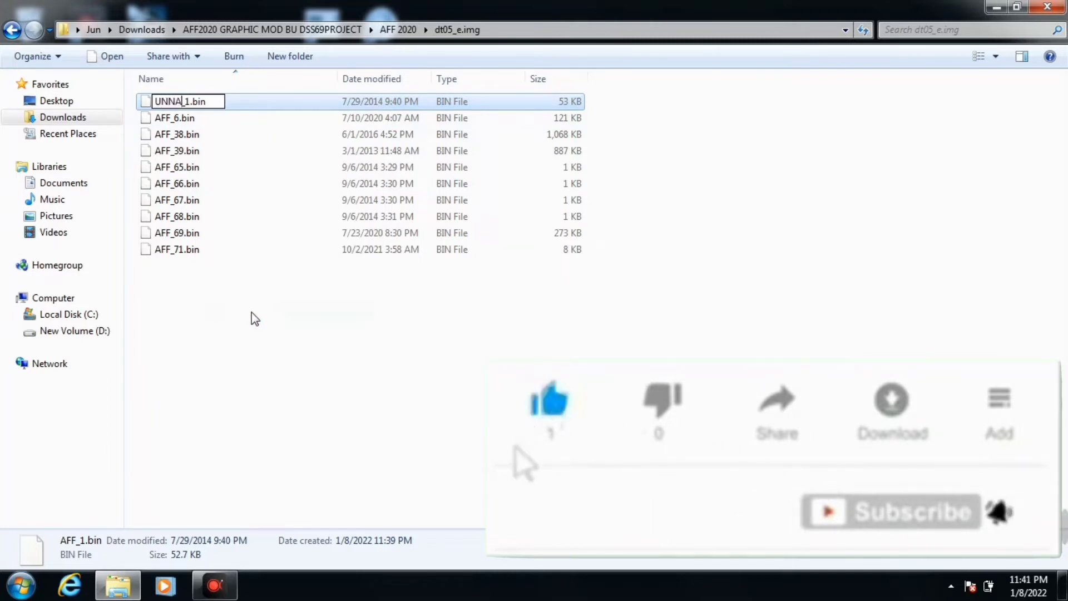
pyautogui.press('BackSpace')
pyautogui.press('BackSpace')
pyautogui.press('BackSpace')
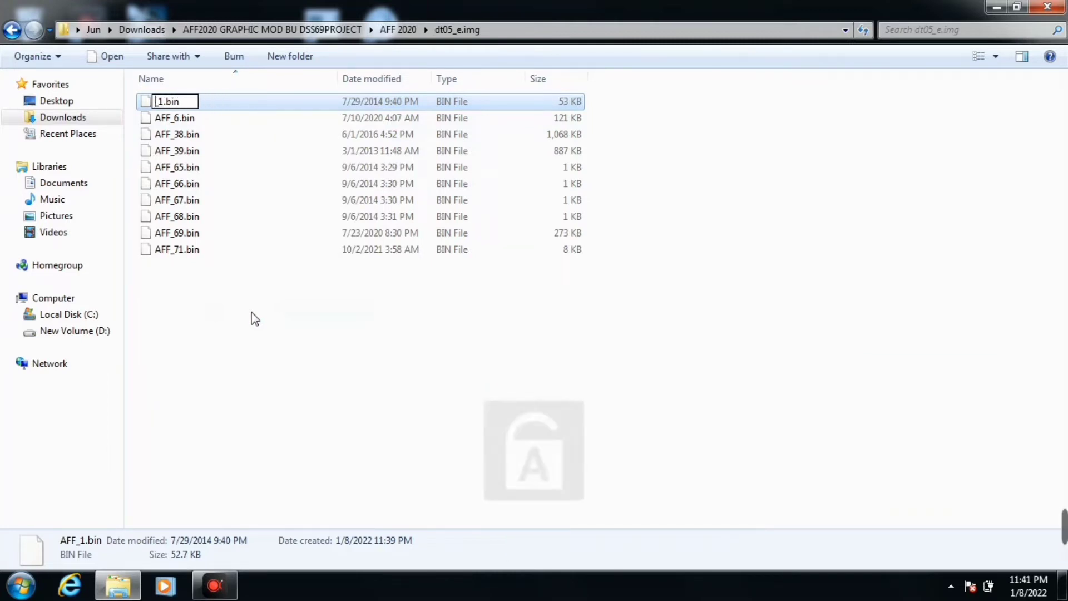
pyautogui.write('y')
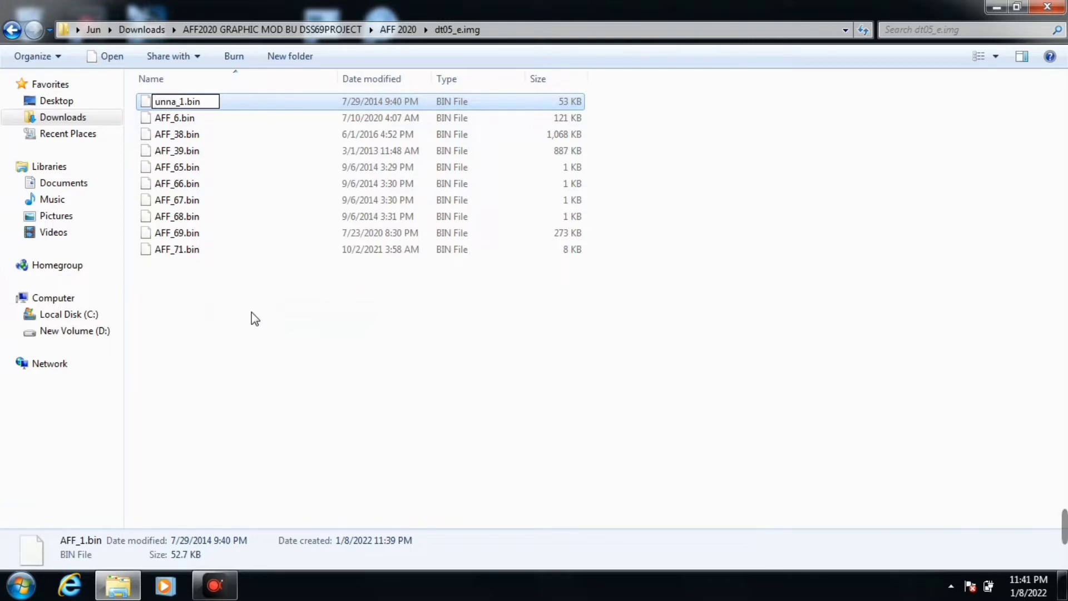
pyautogui.press('Return')
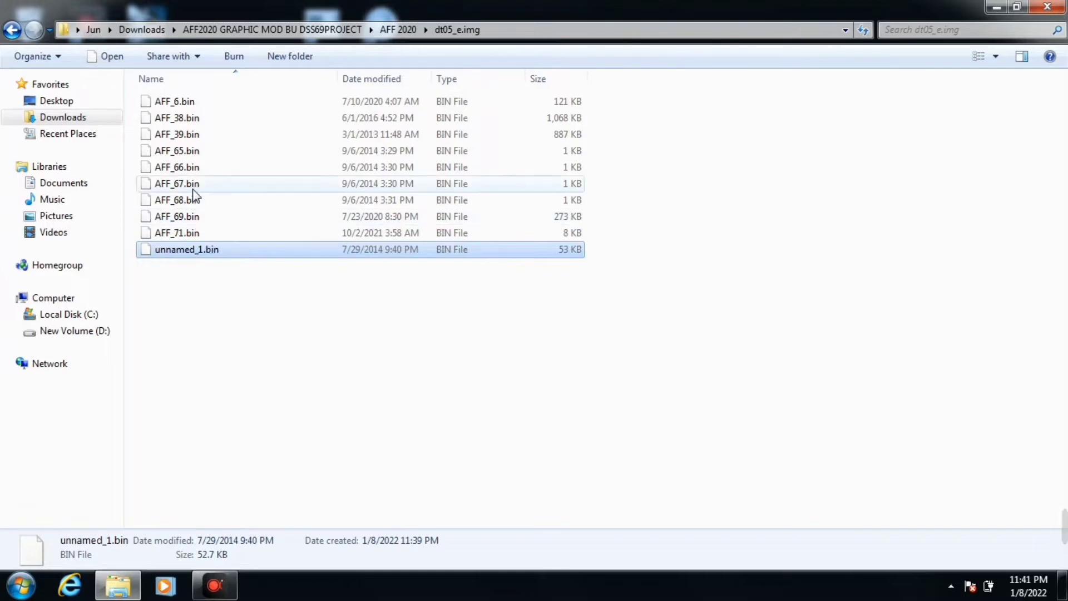
# Rename AFF_71.bin in the dt05_e.img folder as unnamed_71.bin.
pyautogui.click(180, 234)
pyautogui.rightClick(179, 231)
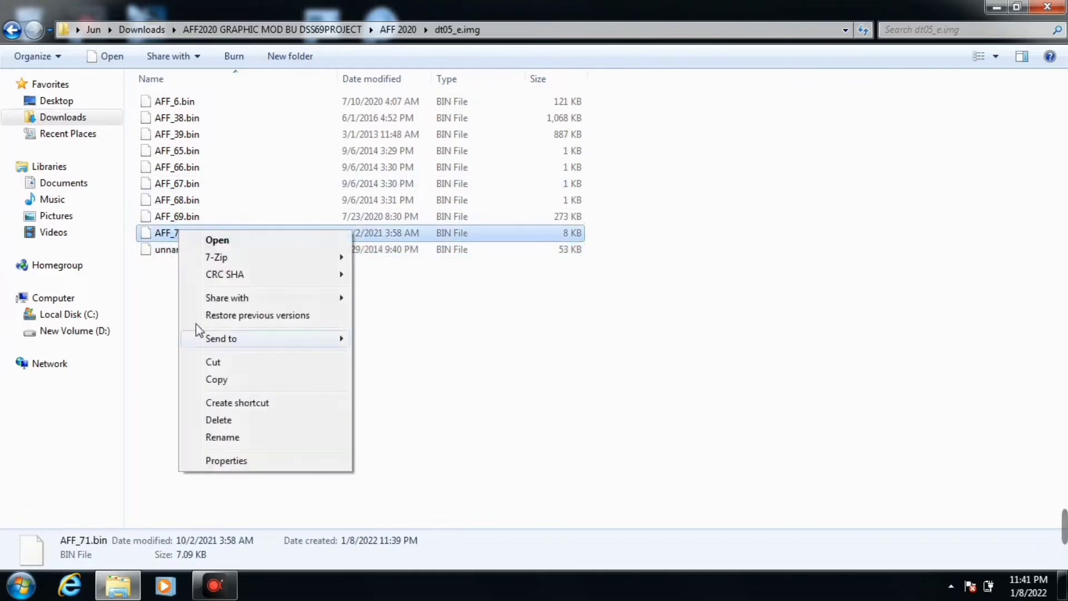
pyautogui.click(232, 438)
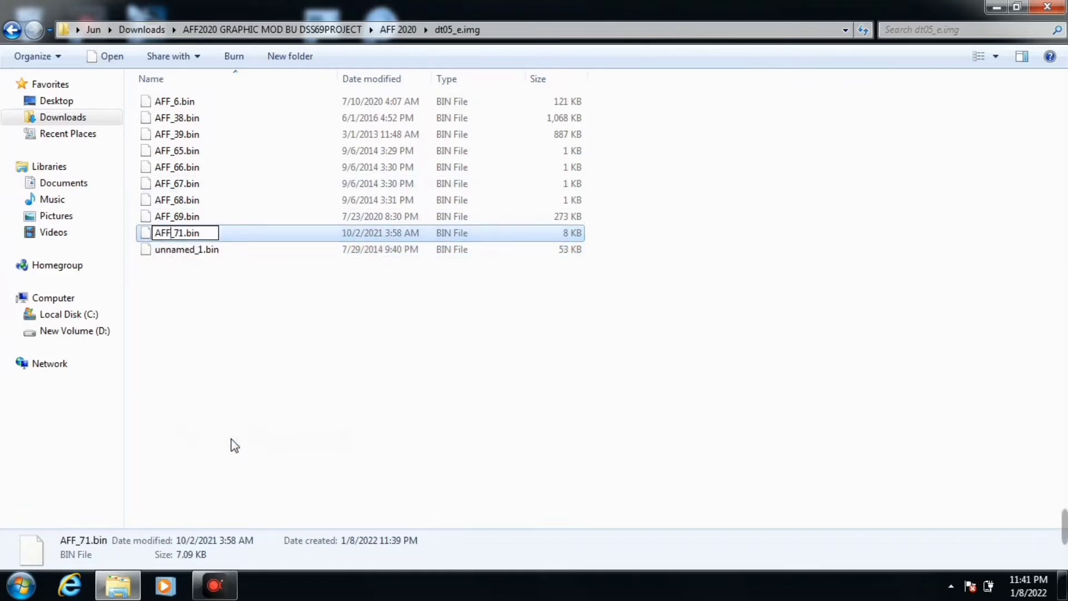
pyautogui.write('unna')
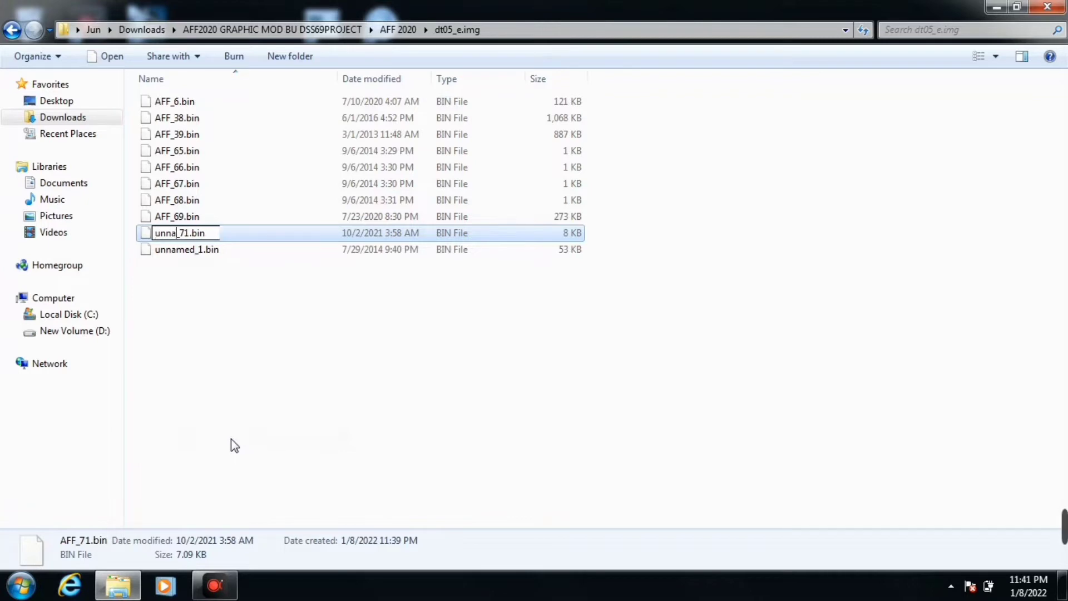
pyautogui.write('med')
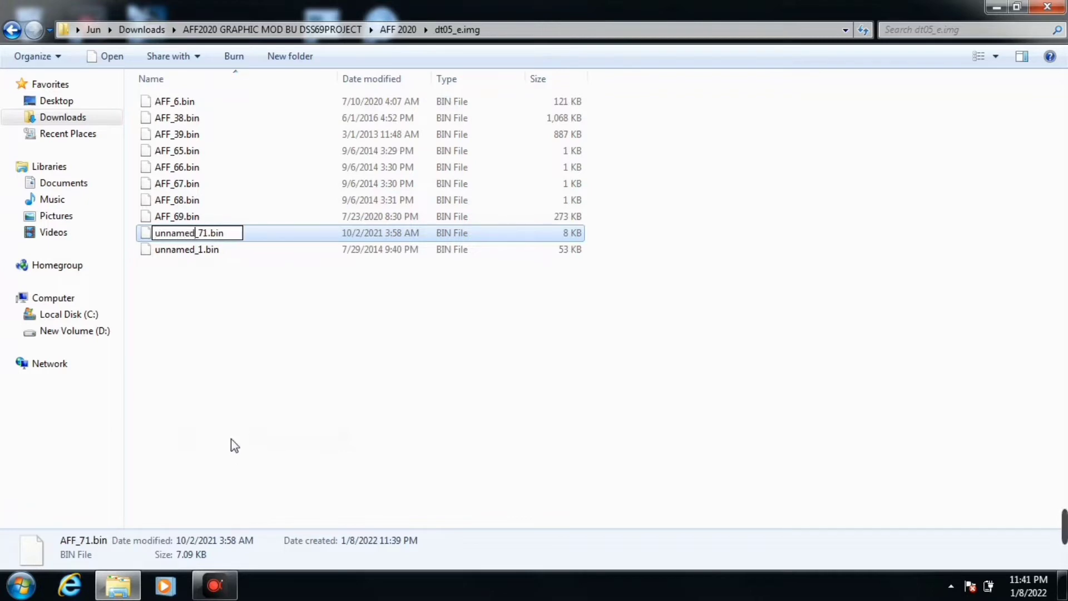
pyautogui.press('Return')
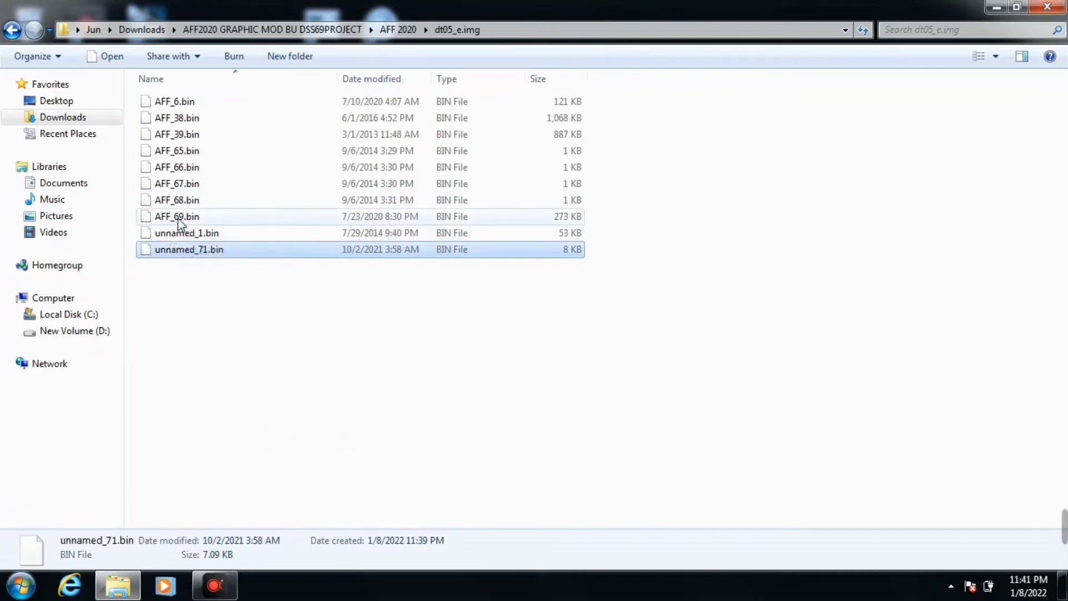
# Rename AFF_69.bin in the dt05_e.img folder as unnamed_69.bin.
pyautogui.rightClick(179, 222)
pyautogui.click(209, 427)
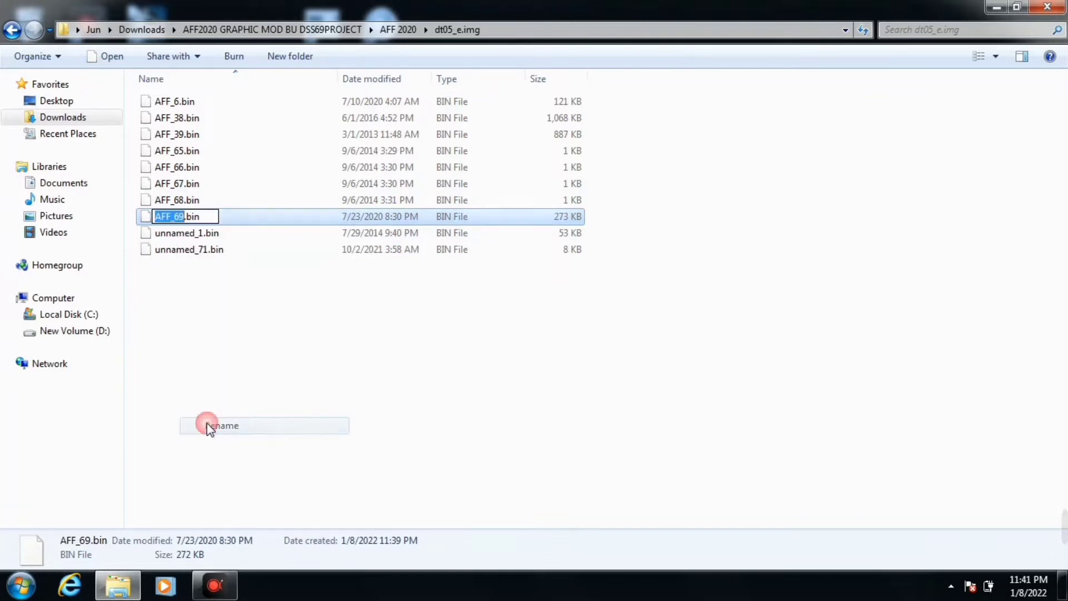
pyautogui.press('Left')
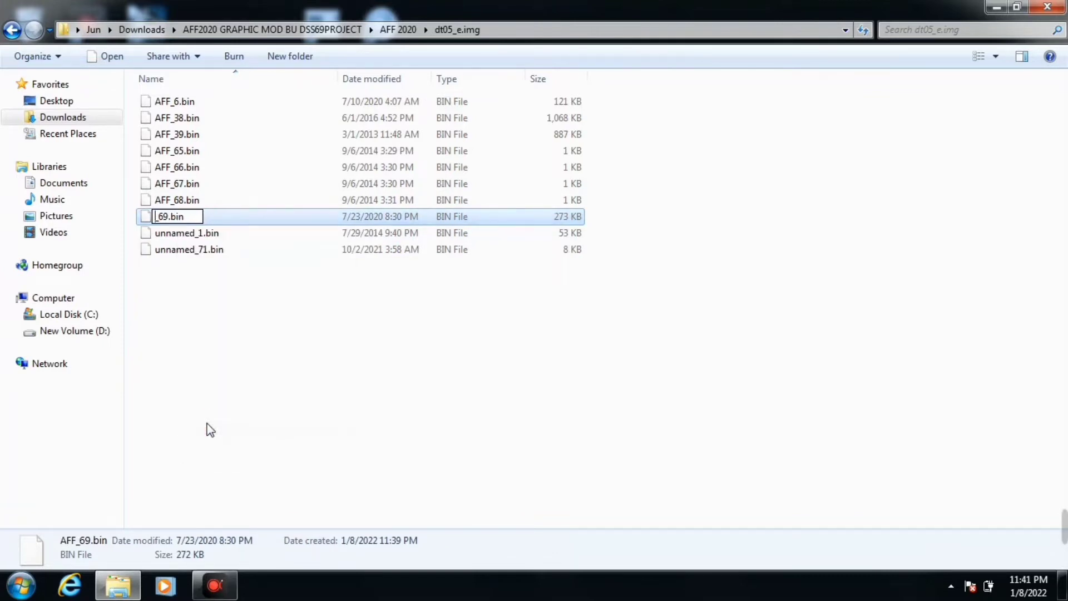
pyautogui.write('unnam')
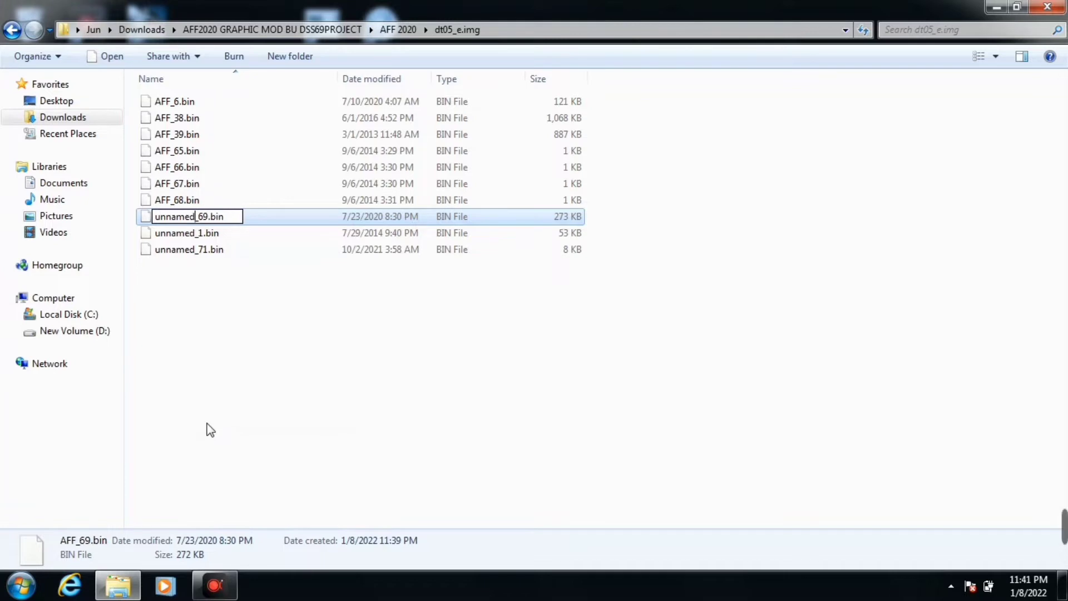
pyautogui.write('ed')
pyautogui.press('Return')
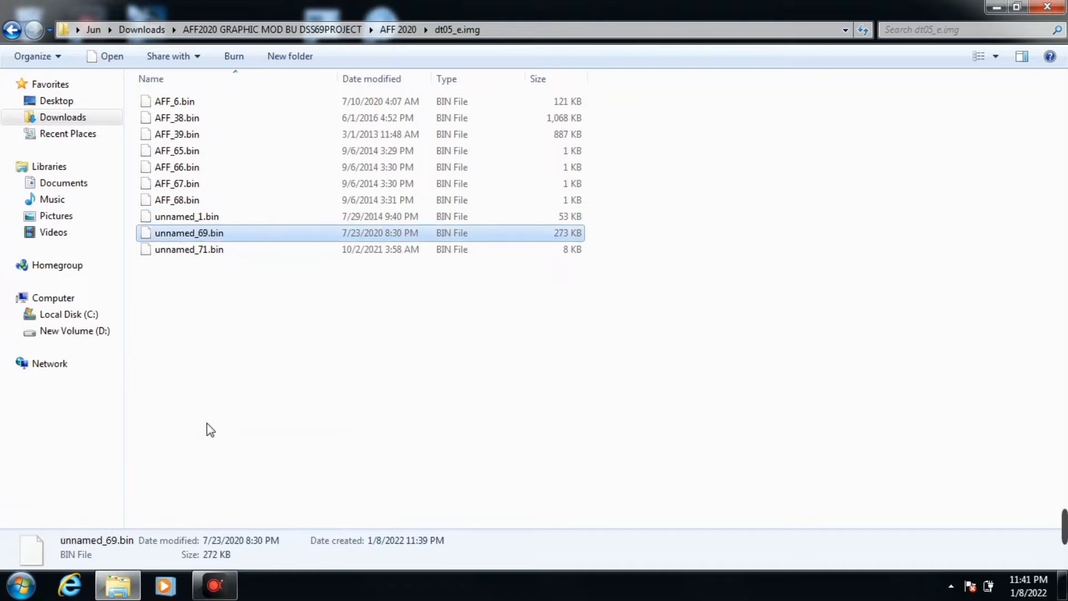
# Rename AFF_68.bin in the dt05_e.img folder as unnamed_68.bin.
pyautogui.click(206, 199)
pyautogui.rightClick(206, 199)
pyautogui.click(244, 404)
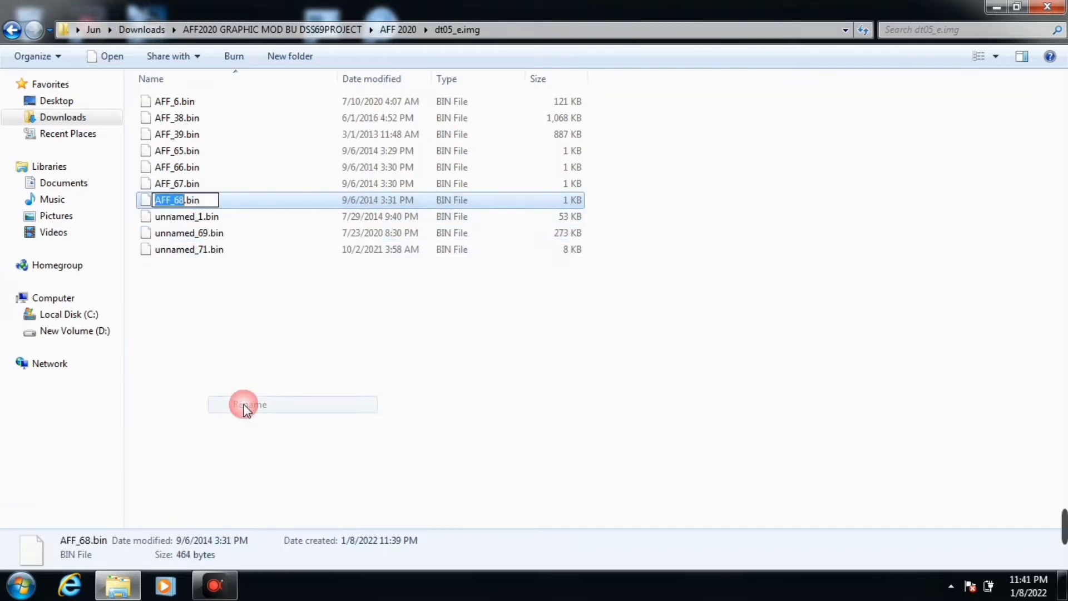
pyautogui.press('Right')
pyautogui.press('Left')
pyautogui.press('Left')
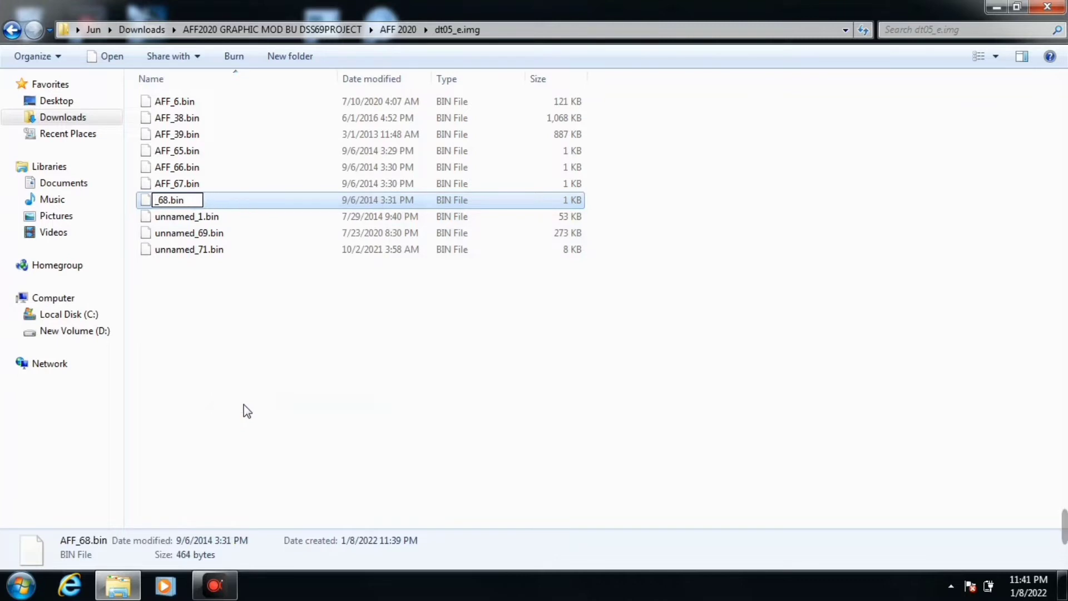
pyautogui.write('unna')
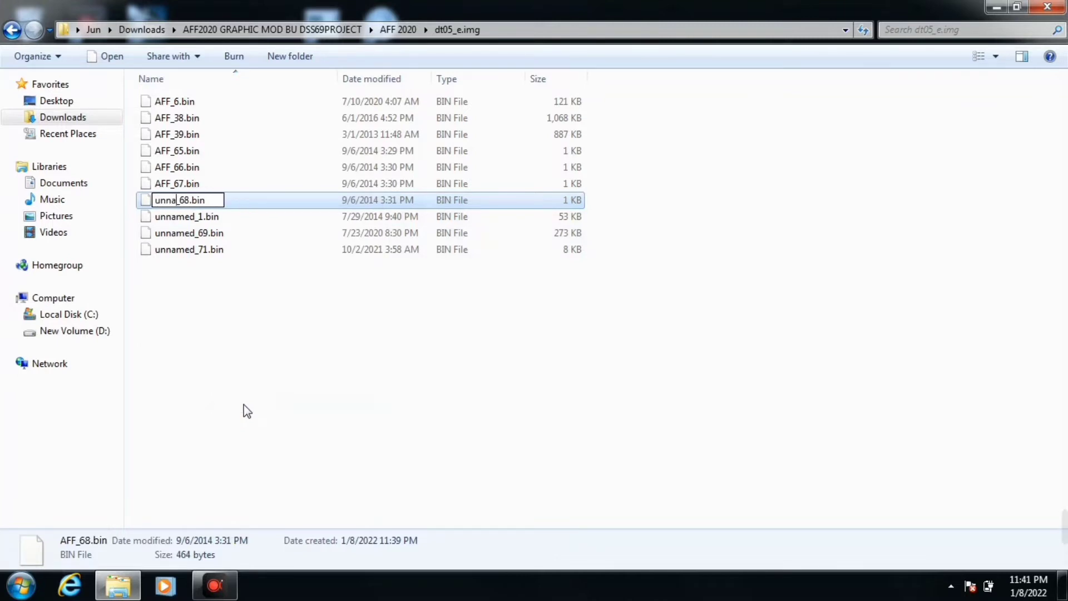
pyautogui.write('med')
pyautogui.press('Return')
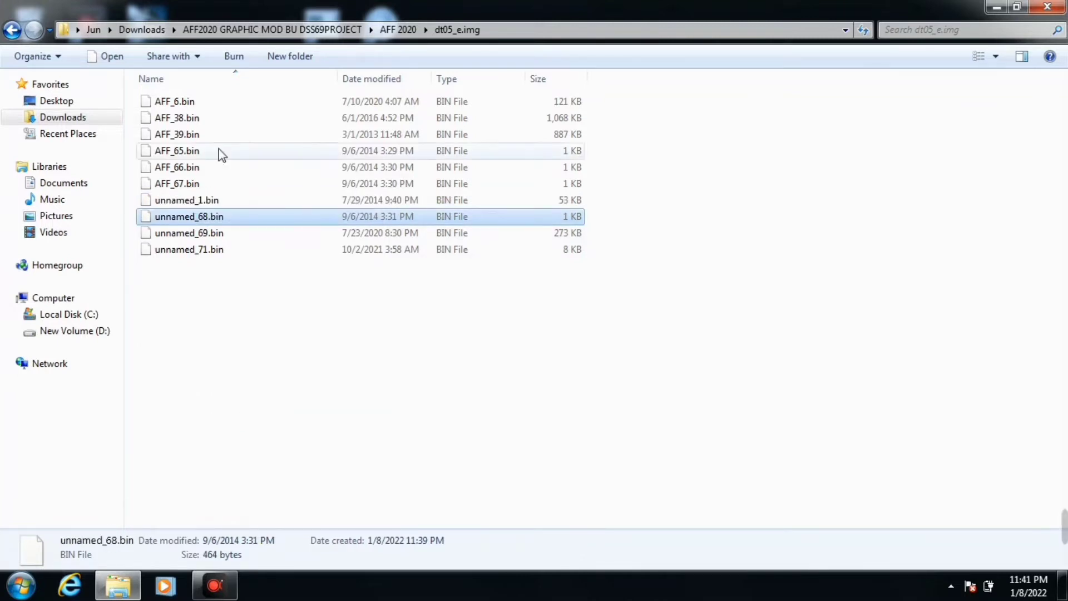
# Rename AFF_67.bin in the dt05_e.img folder as unnamed_67.bin.
pyautogui.click(170, 188)
pyautogui.rightClick(170, 188)
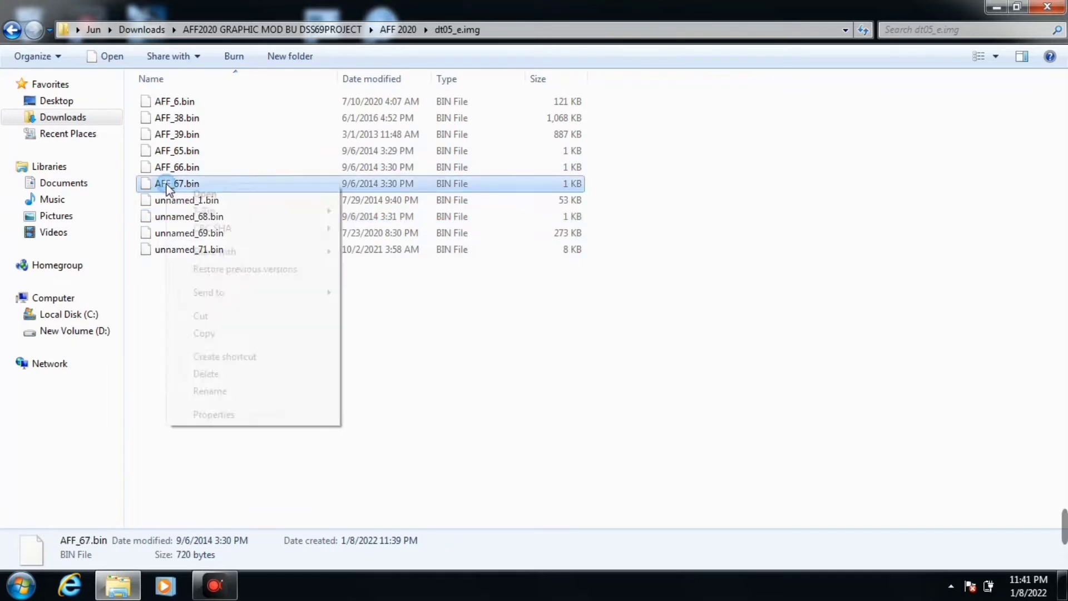
pyautogui.click(222, 396)
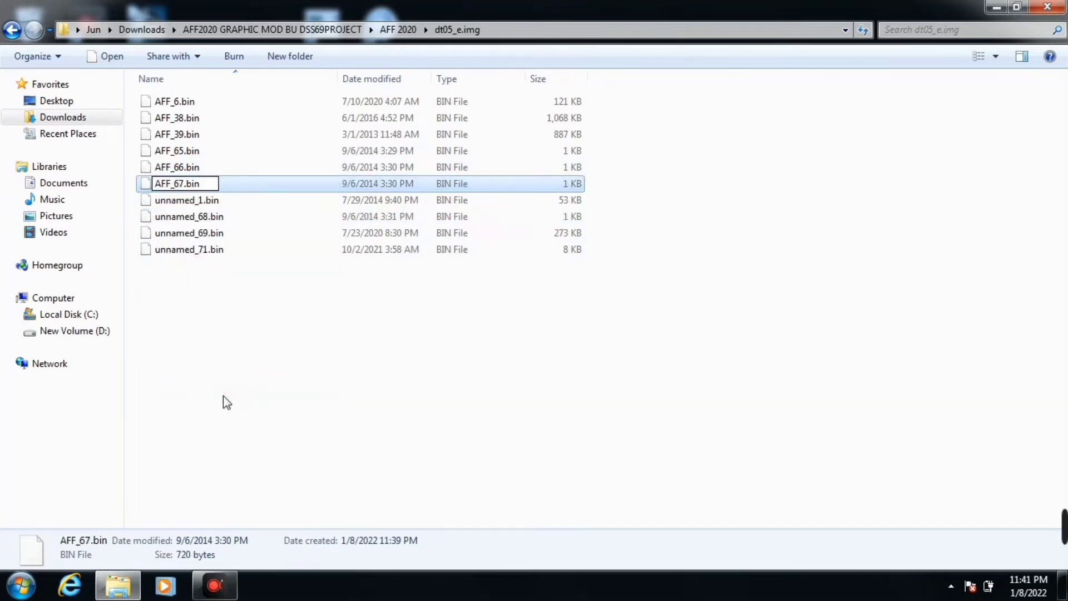
pyautogui.write('unnamed')
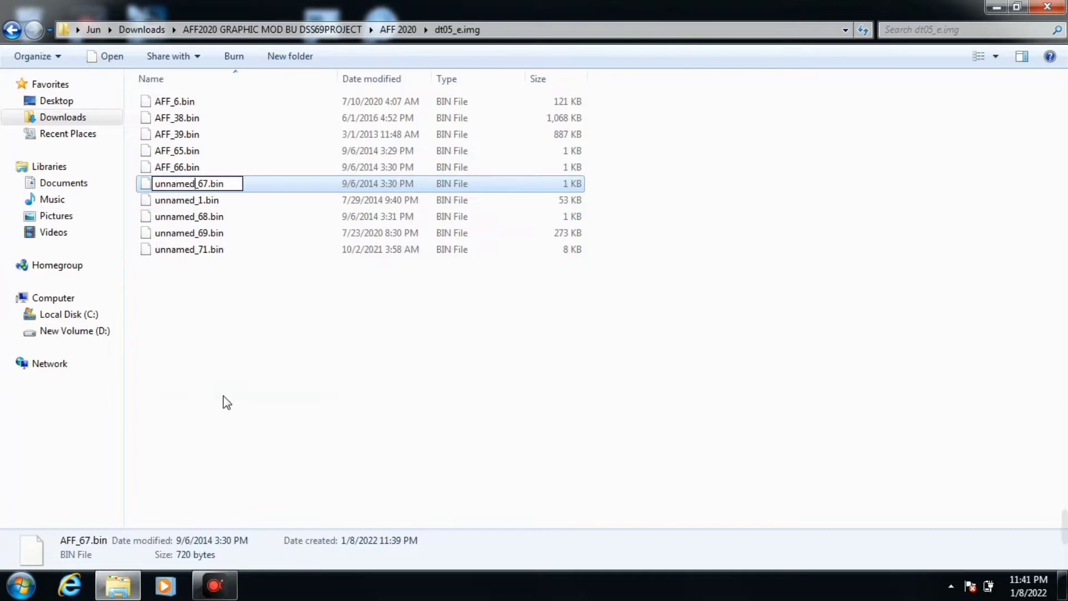
pyautogui.press('Return')
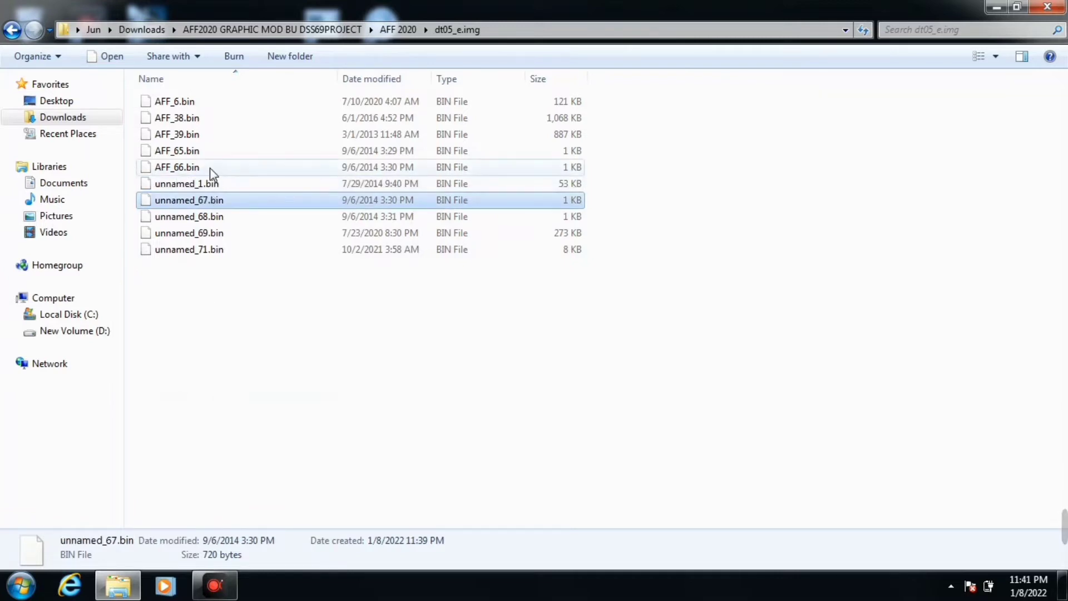
# Rename AFF_66.bin in the dt05_e.img folder as unnmaed_66.bin.
pyautogui.click(209, 168)
pyautogui.rightClick(209, 168)
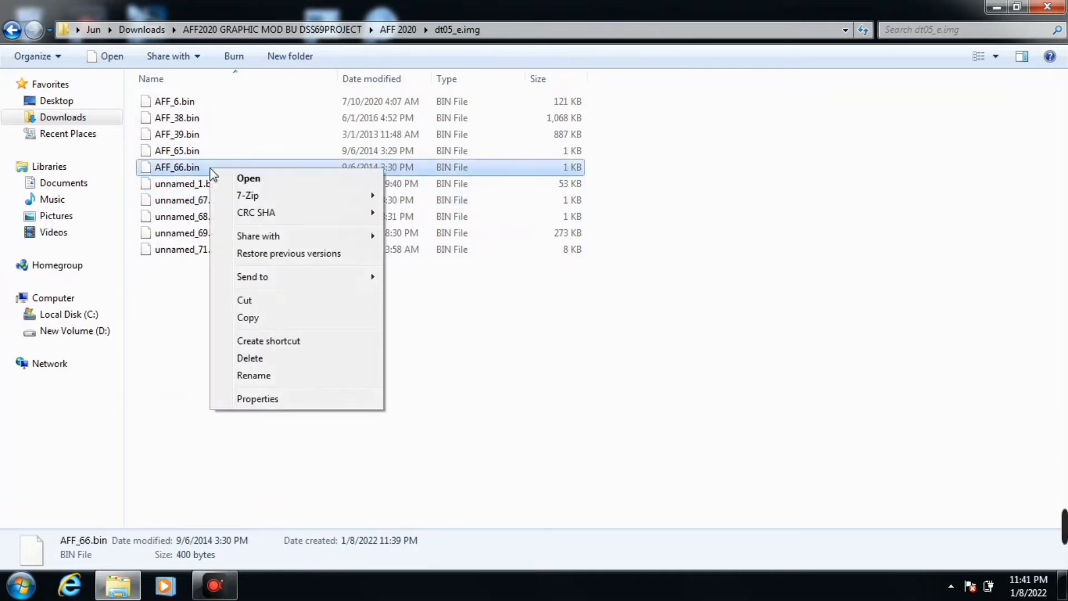
pyautogui.click(246, 376)
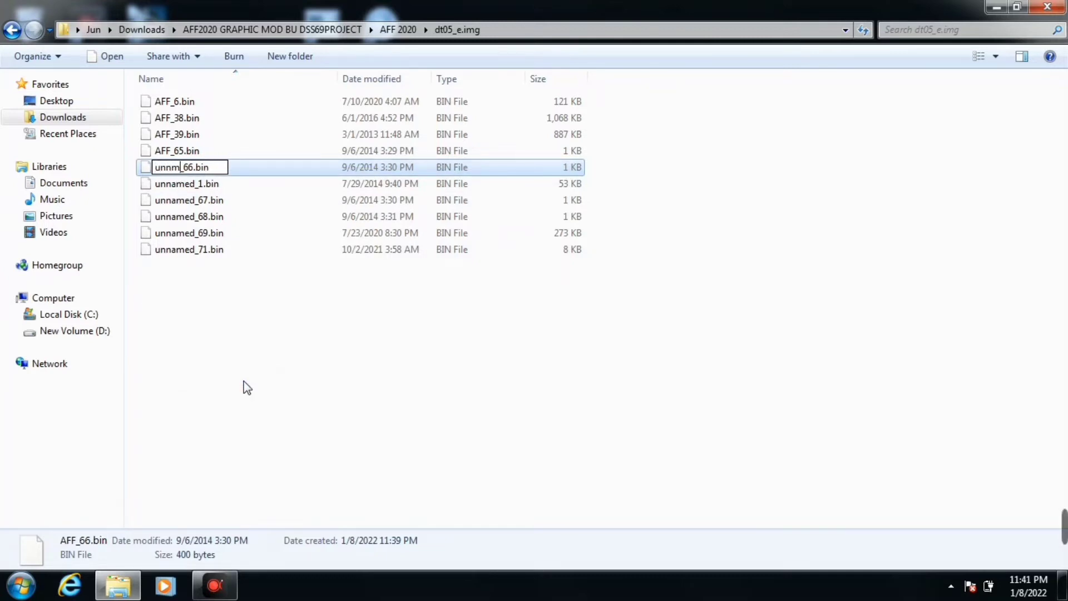
pyautogui.press('Return')
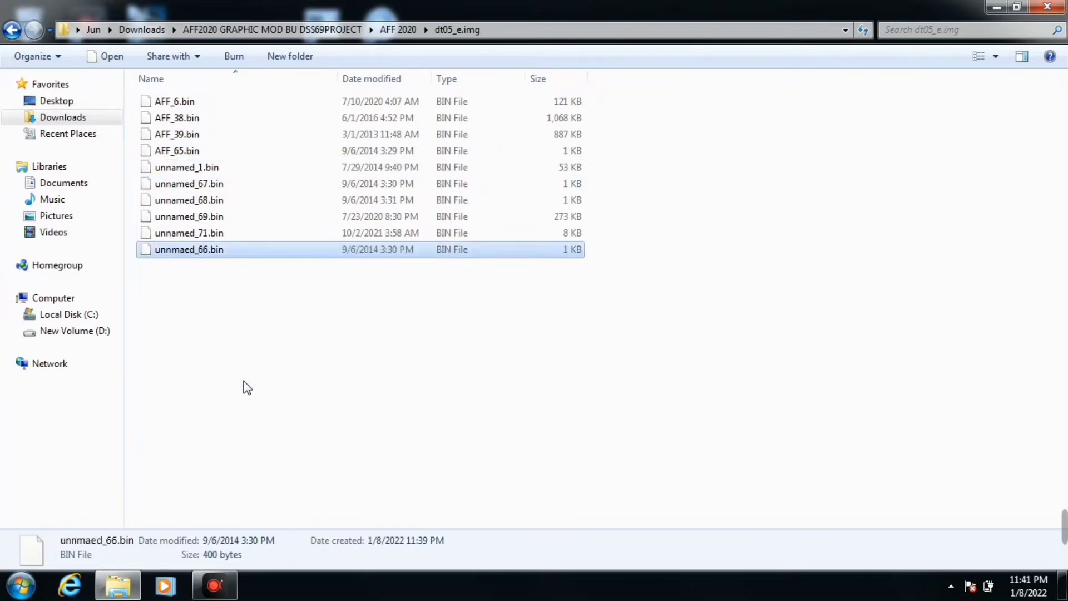
# Rename AFF_65.bin in the dt05_e.img folder as unnamaed_65.bin.
pyautogui.click(239, 151)
pyautogui.rightClick(225, 149)
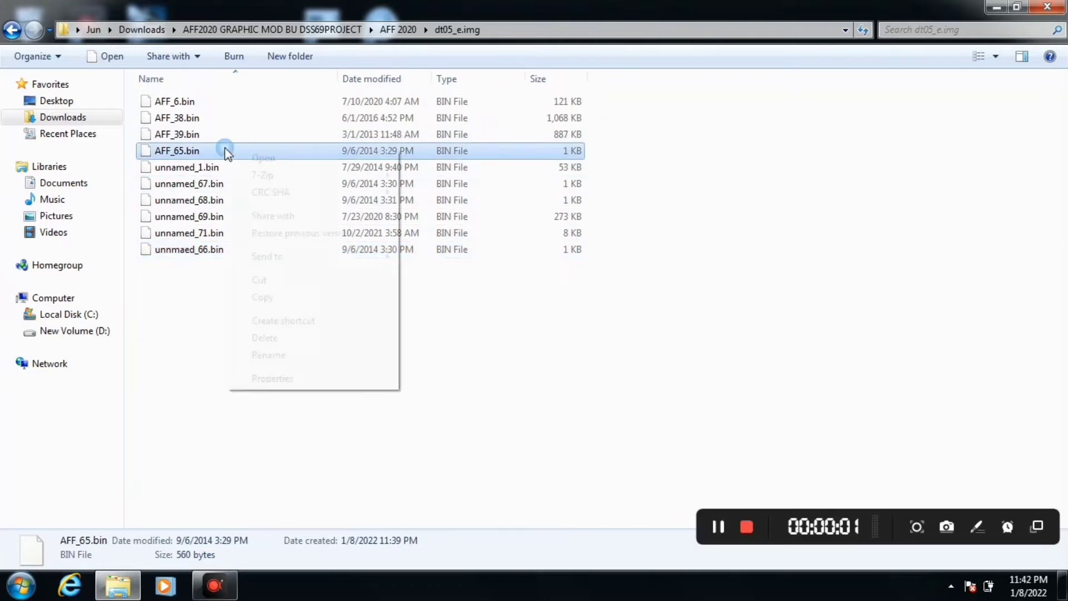
pyautogui.click(293, 360)
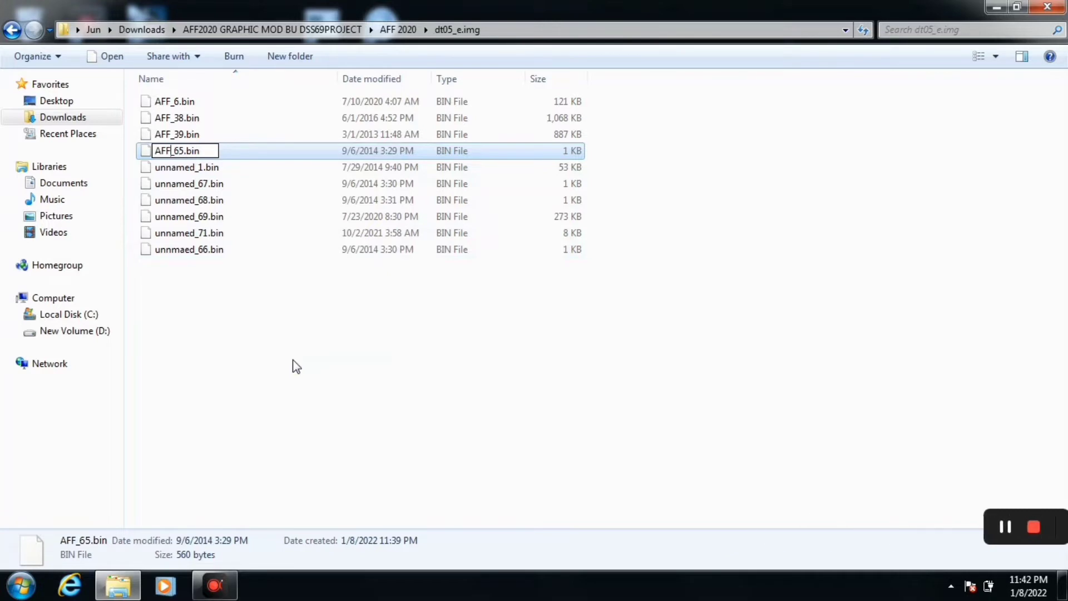
pyautogui.press('BackSpace')
pyautogui.press('BackSpace')
pyautogui.press('BackSpace')
pyautogui.press('BackSpace')
pyautogui.write('un')
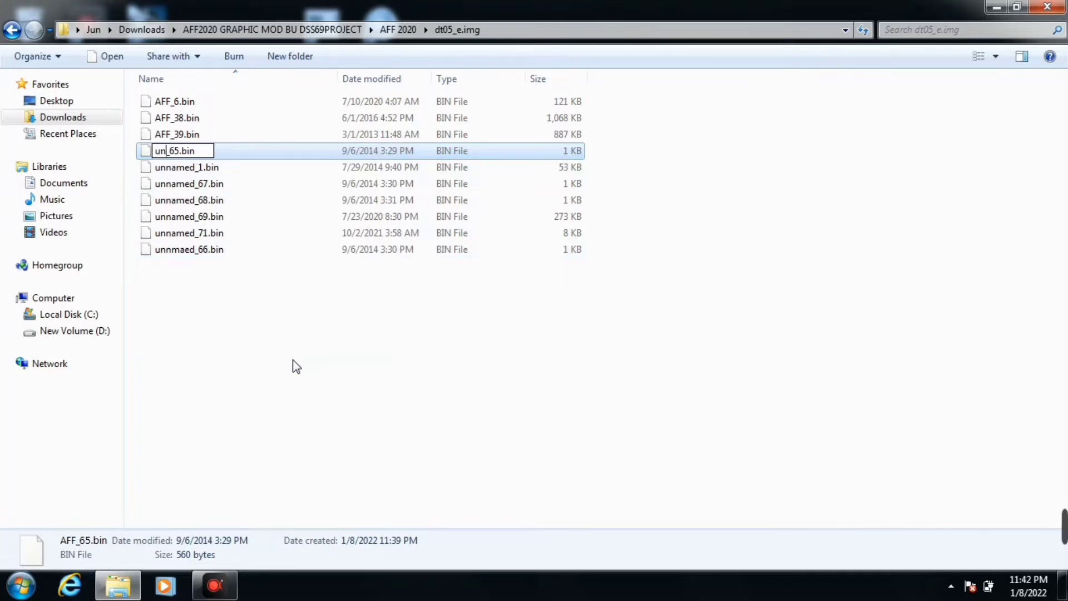
pyautogui.write('namaed')
pyautogui.press('Return')
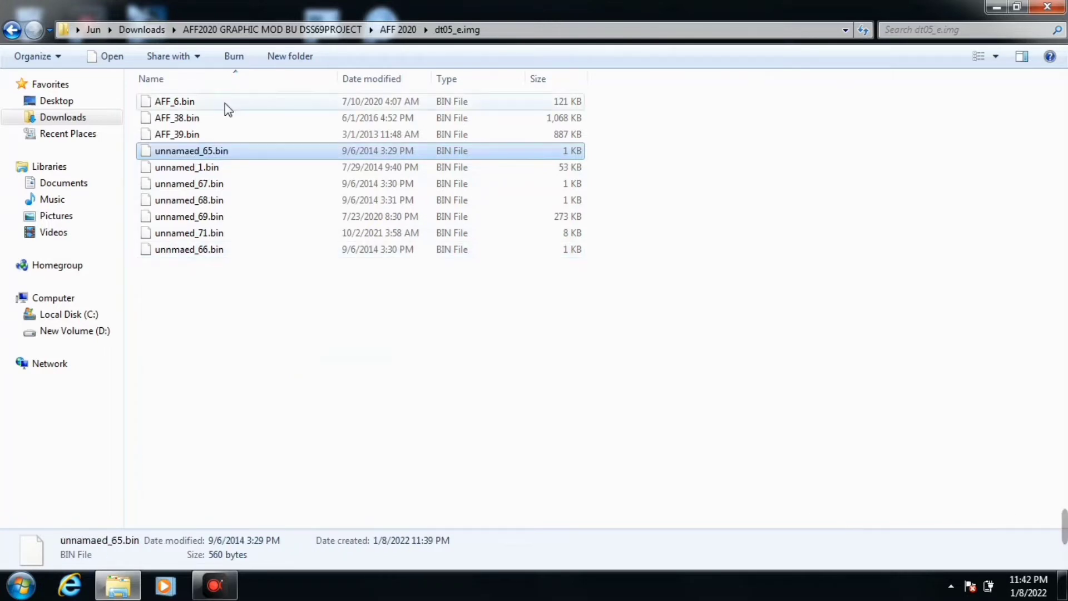
# Rename AFF_39.bin in the dt05_e.img folder as unnamed_39.bin.
pyautogui.rightClick(180, 138)
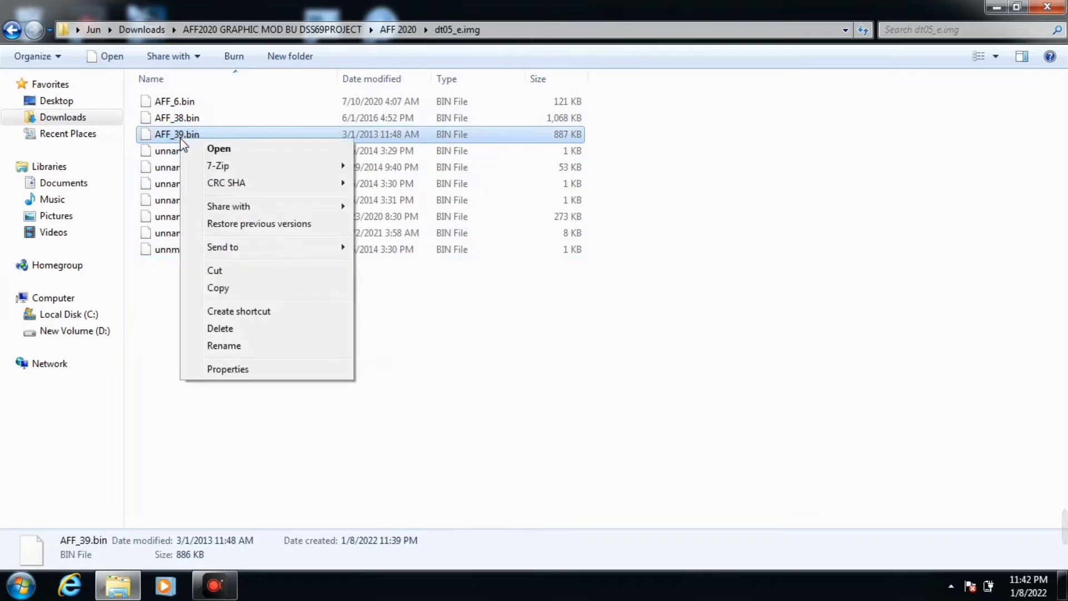
pyautogui.click(223, 345)
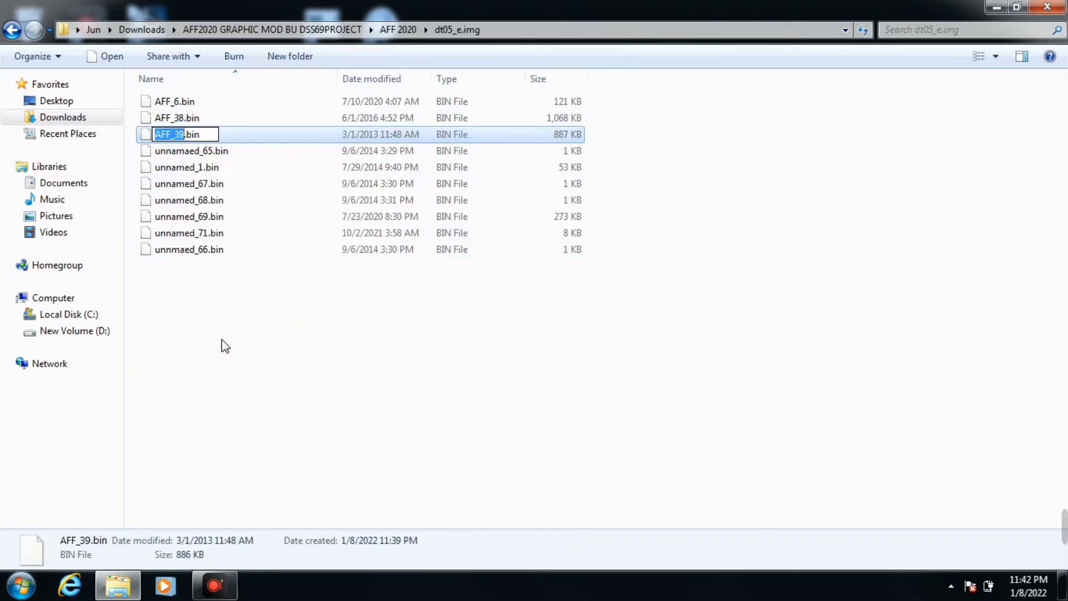
pyautogui.write('u')
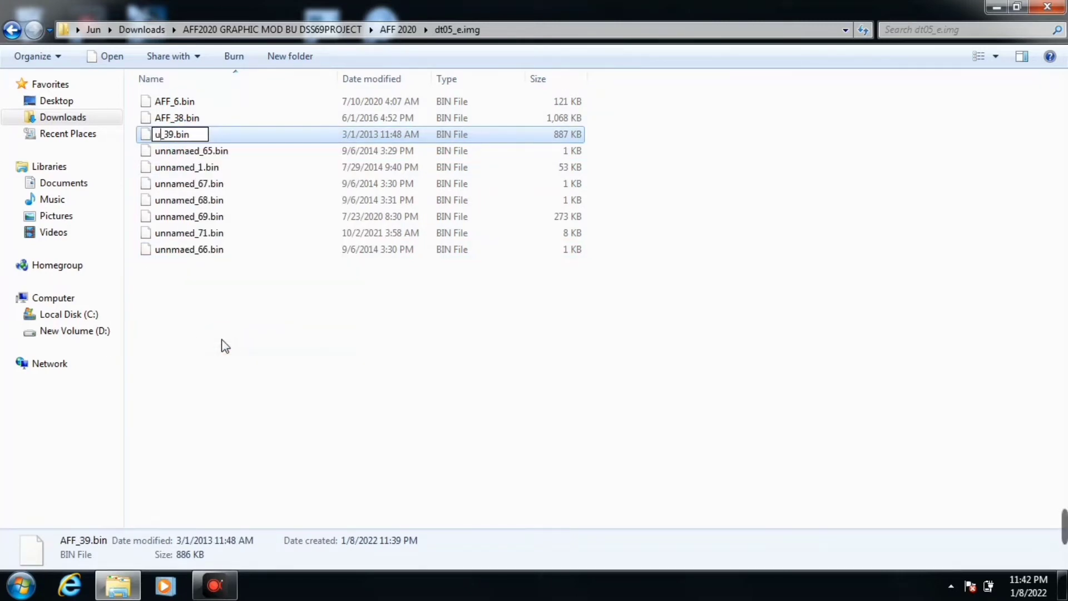
pyautogui.write('nnamed')
pyautogui.press('Return')
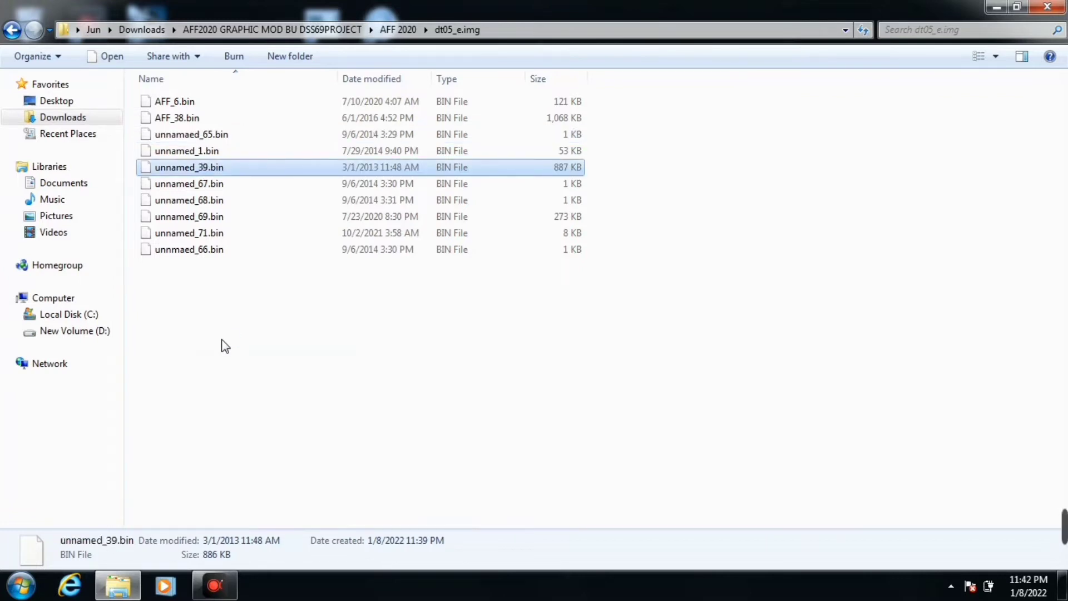
# Rename AFF_38.bin in the dt05_e.img folder as unnamed_38.bin.
pyautogui.click(177, 119)
pyautogui.rightClick(177, 120)
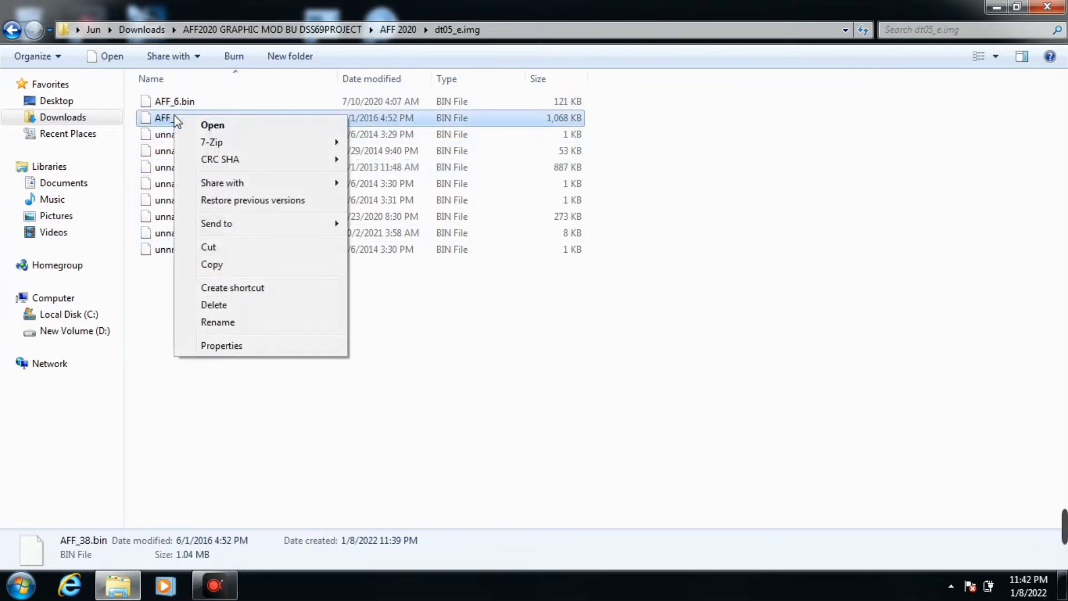
pyautogui.click(245, 323)
pyautogui.press('Right')
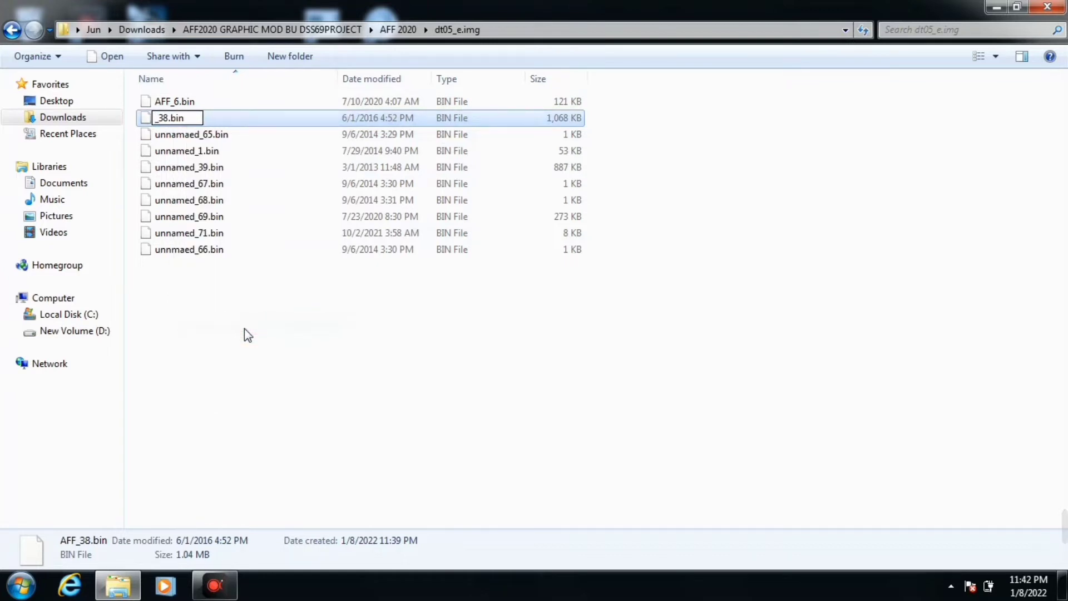
pyautogui.write('unn')
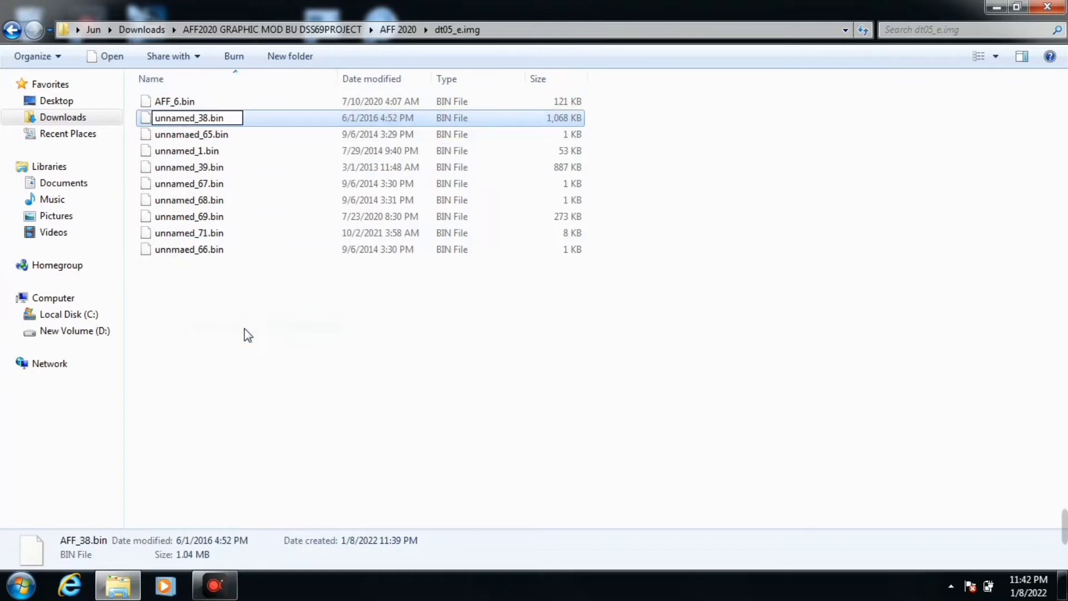
pyautogui.write('amed')
pyautogui.press('Return')
# Rename AFF_6.bin in the dt05_e.img folder as unnamed_6.bin.
pyautogui.click(167, 102)
pyautogui.rightClick(166, 103)
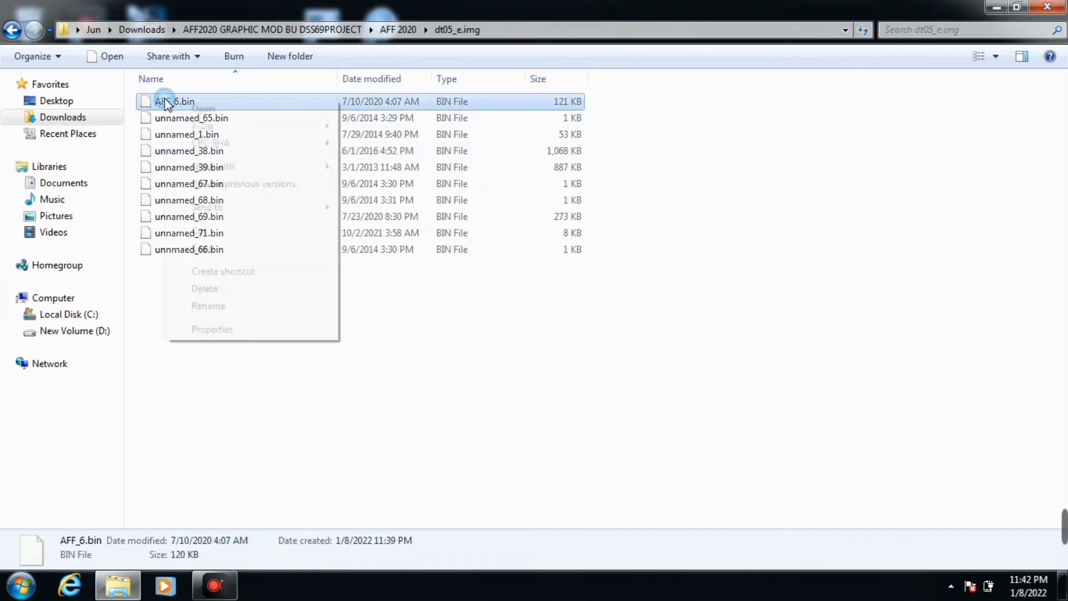
pyautogui.click(204, 306)
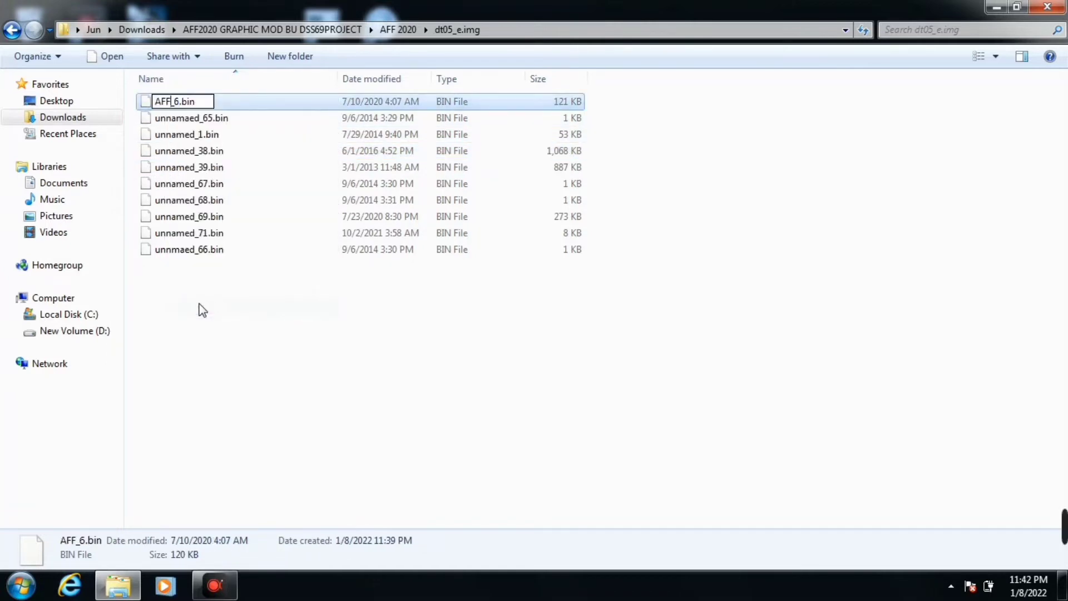
pyautogui.write('u')
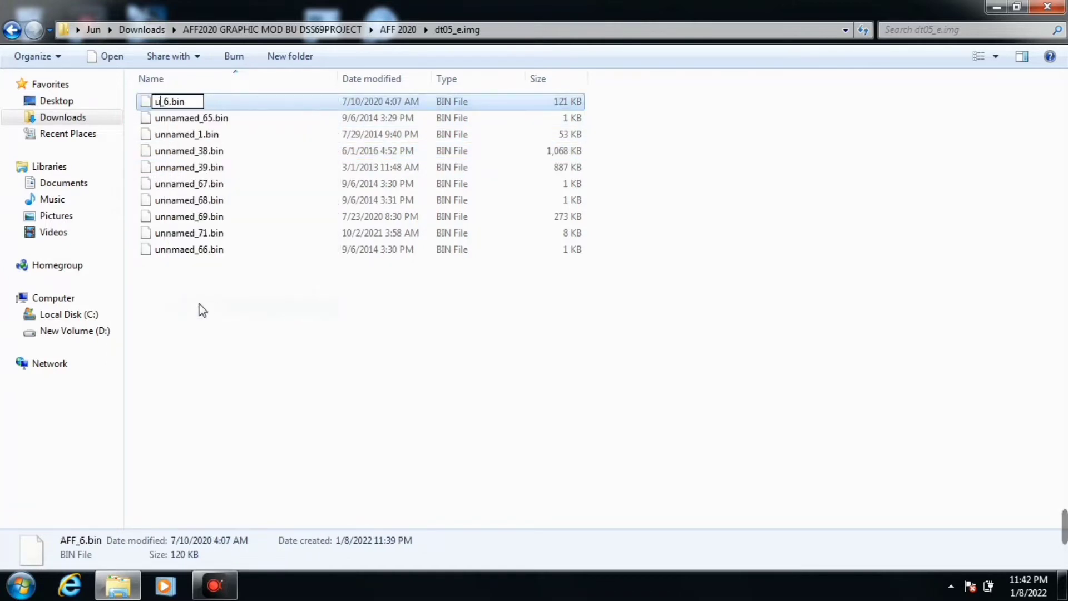
pyautogui.write('nnamed')
pyautogui.press('Return')
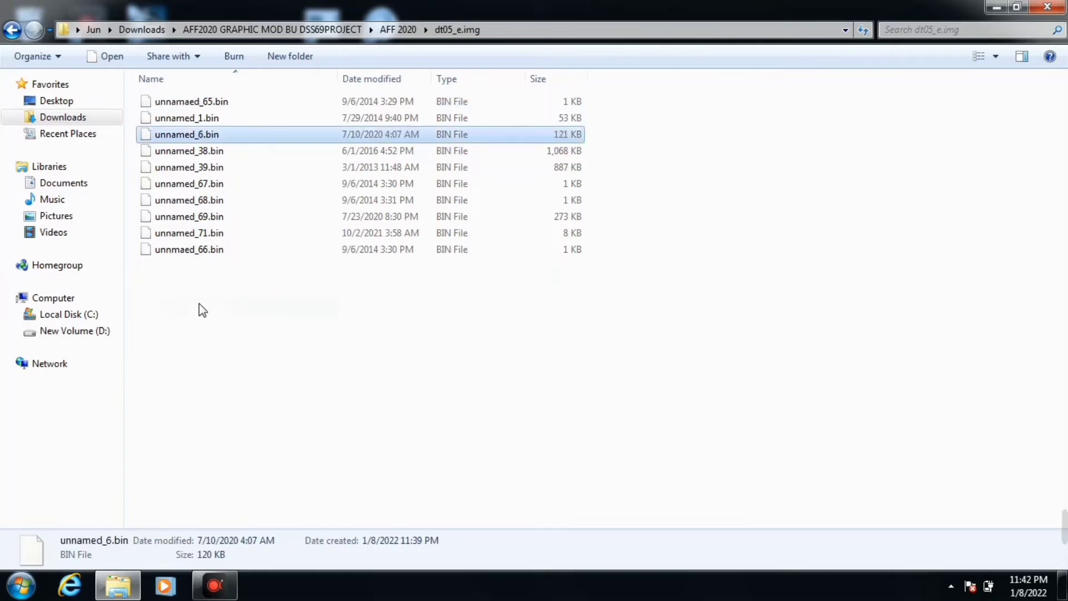
# Correct the misspelled file name unnamaed_65.bin to unnamed_65.bin.
pyautogui.click(201, 102)
pyautogui.rightClick(201, 102)
pyautogui.click(245, 309)
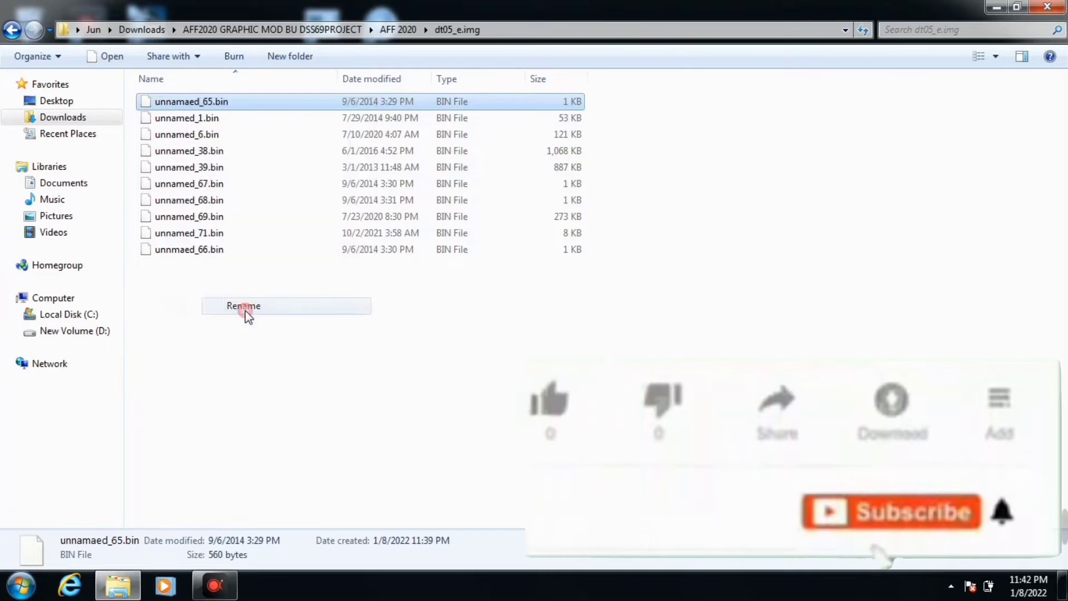
pyautogui.press('Right')
pyautogui.press('Left')
pyautogui.press('Left')
pyautogui.press('Left')
pyautogui.press('Left')
pyautogui.press('Left')
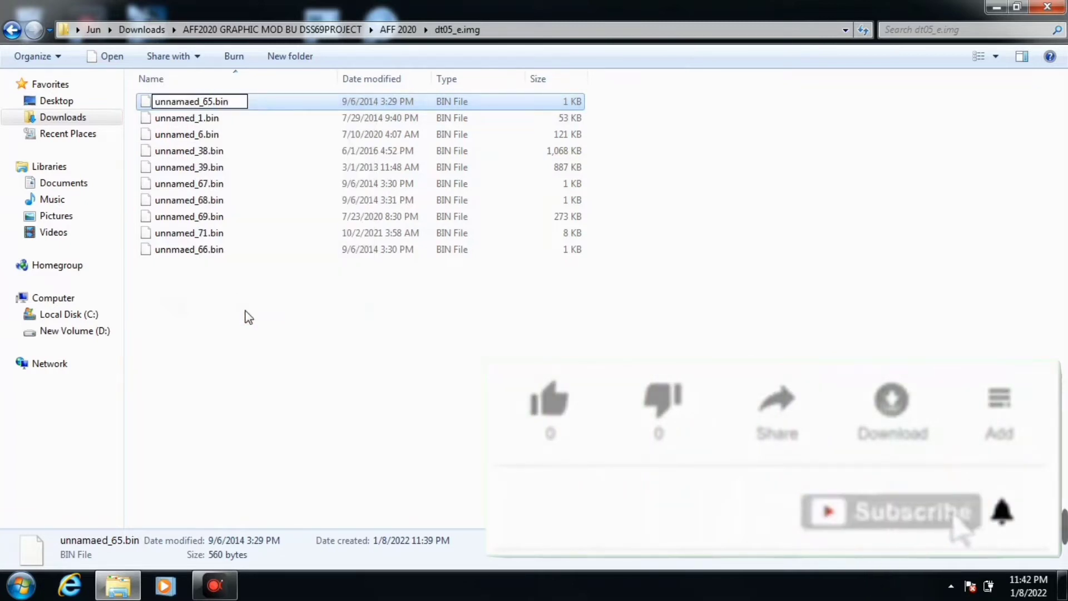
pyautogui.press('BackSpace')
pyautogui.press('Return')
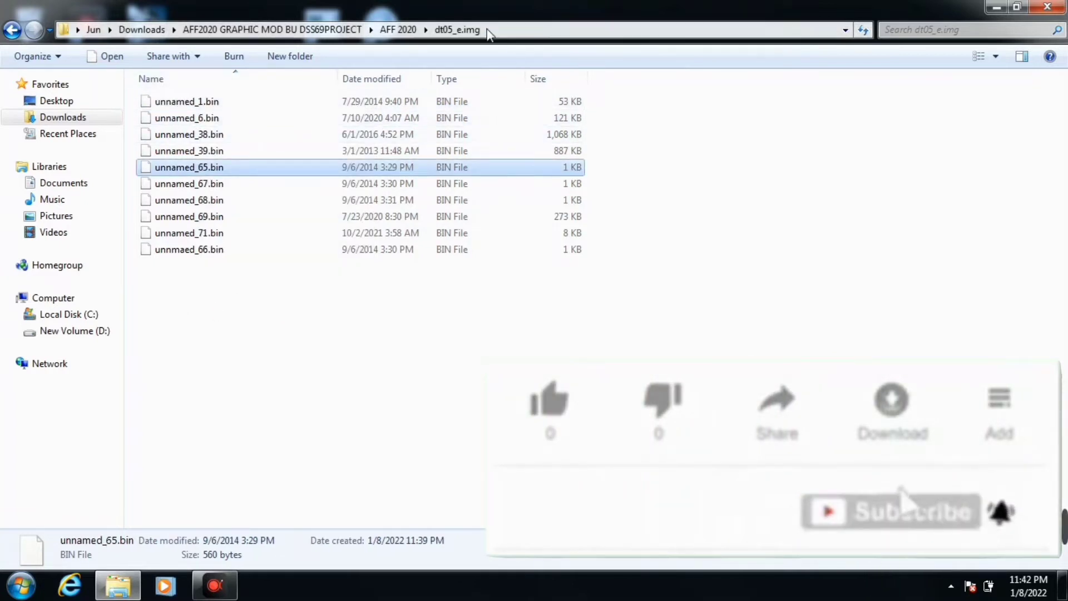
# Copy all the renamed bin files in the AFF 2020 mod's dt05_e.img folder.
pyautogui.hotkey('ctrl', 'a')
pyautogui.hotkey('shift', 'F10')
pyautogui.press('Down')
pyautogui.press('Down')
pyautogui.press('Down')
pyautogui.press('Down')
pyautogui.press('Down')
pyautogui.press('Down')
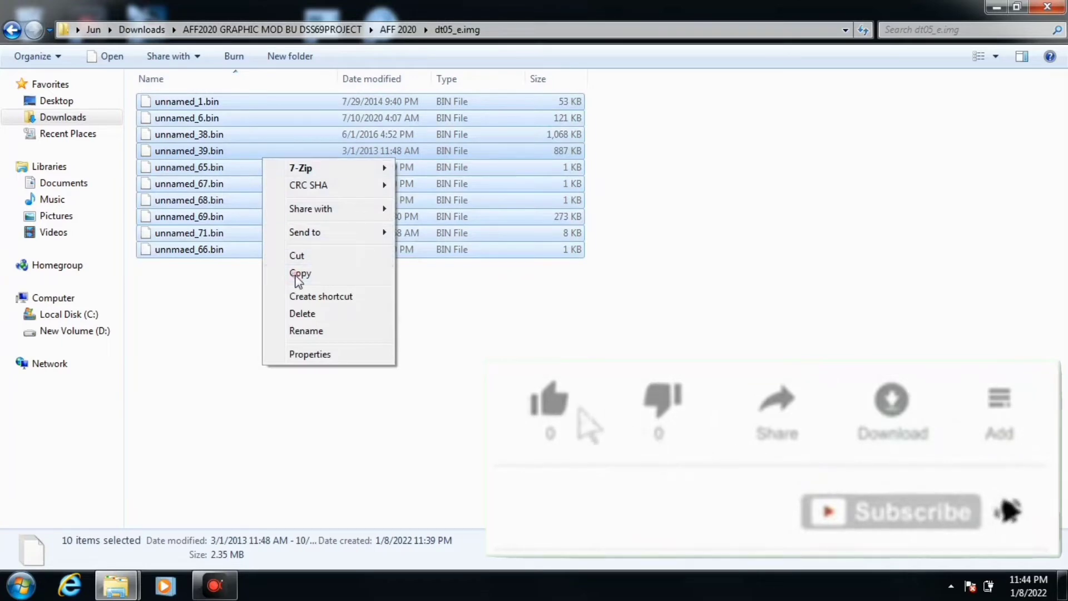
pyautogui.press('Return')
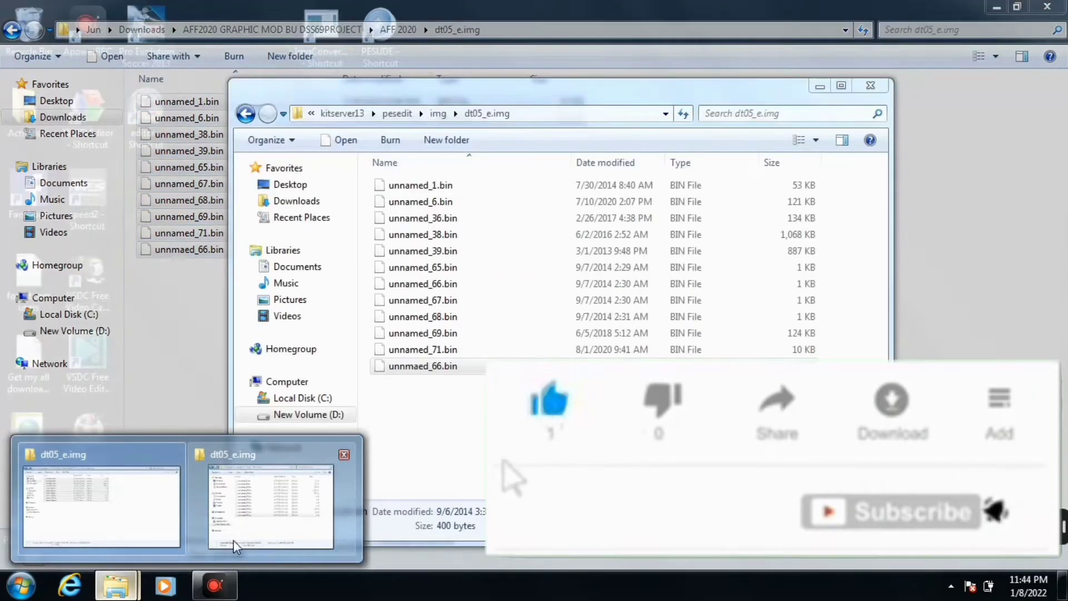
# Paste the copied bin files into the kitserver13 pesedit img dt05_e.img folder, replacing the existing files for all conflicts.
pyautogui.click(233, 539)
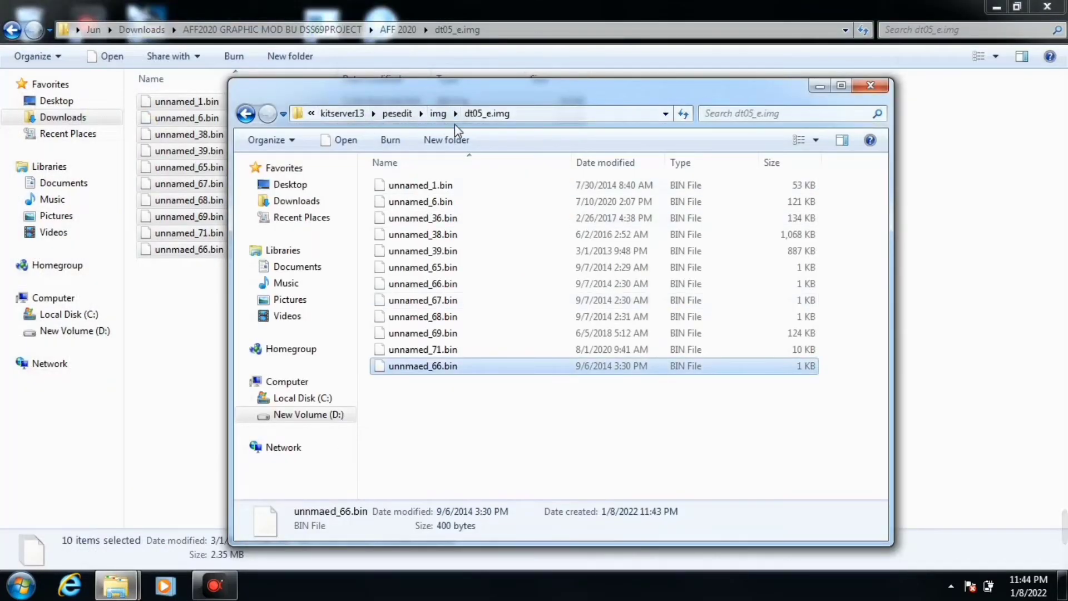
pyautogui.rightClick(467, 400)
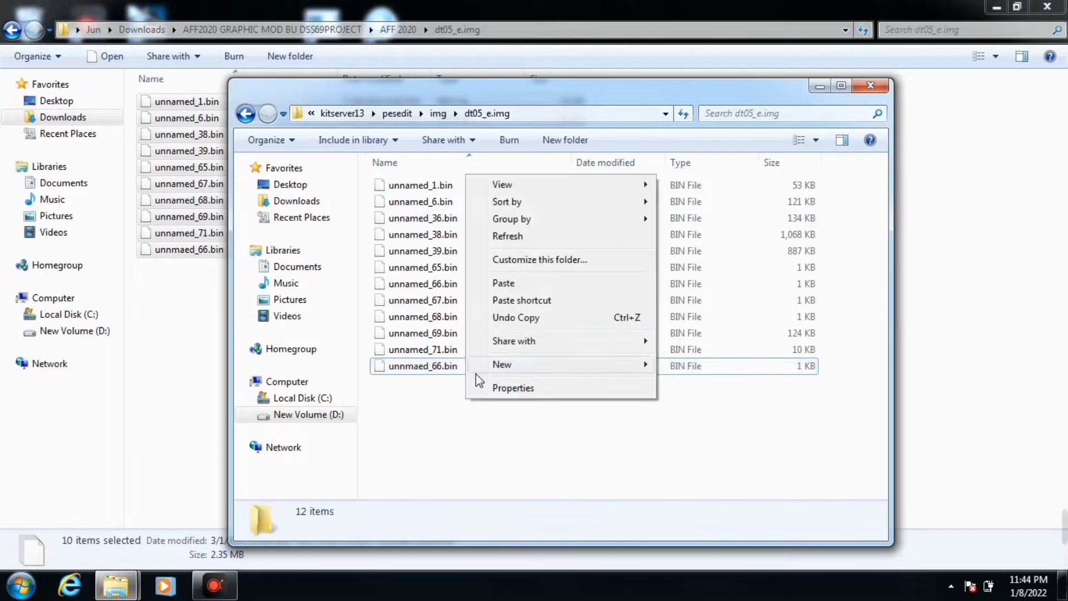
pyautogui.click(516, 283)
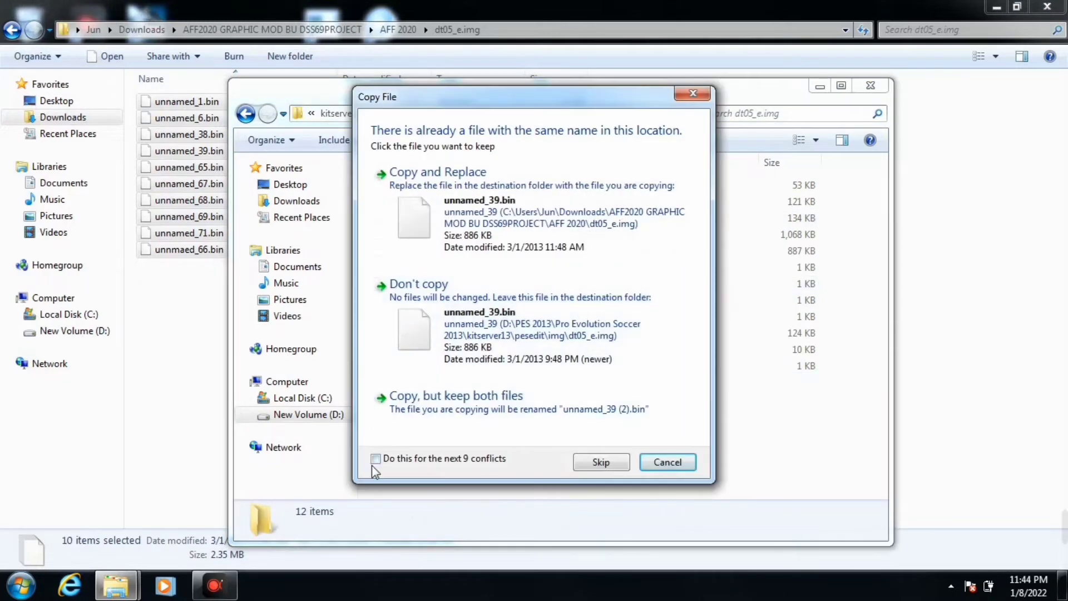
pyautogui.click(376, 458)
pyautogui.click(498, 239)
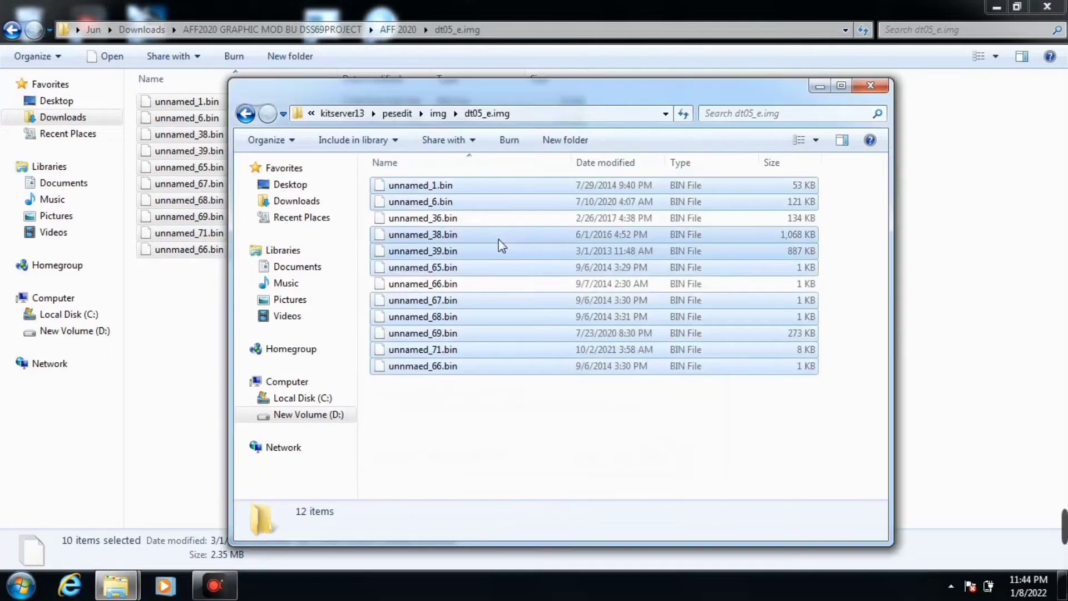
pyautogui.click(478, 441)
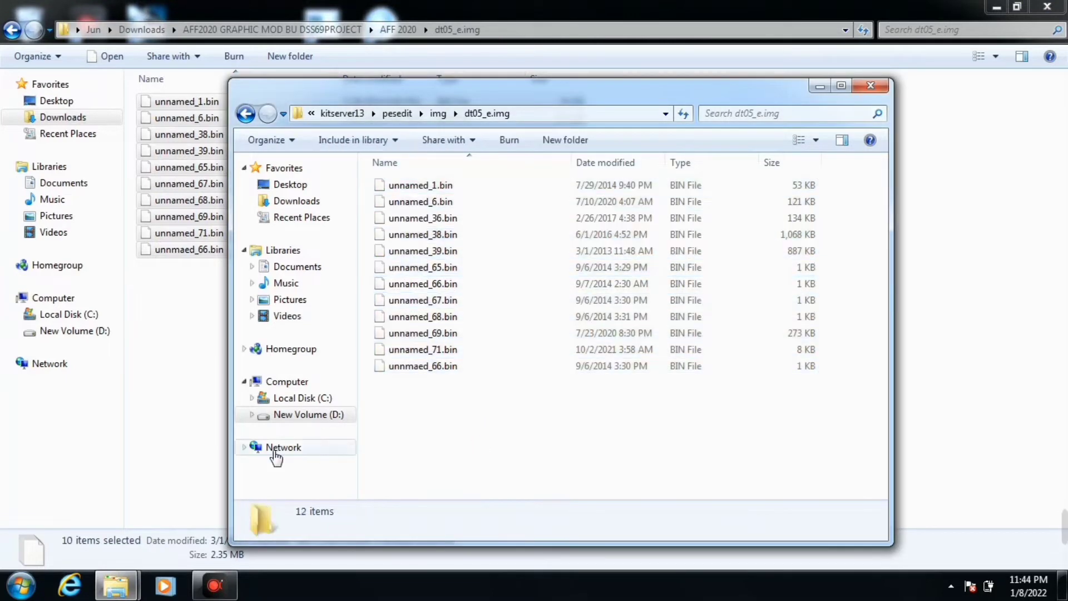
# Return to the AFF 2020 mod folder and open its dt06.img folder.
pyautogui.click(174, 485)
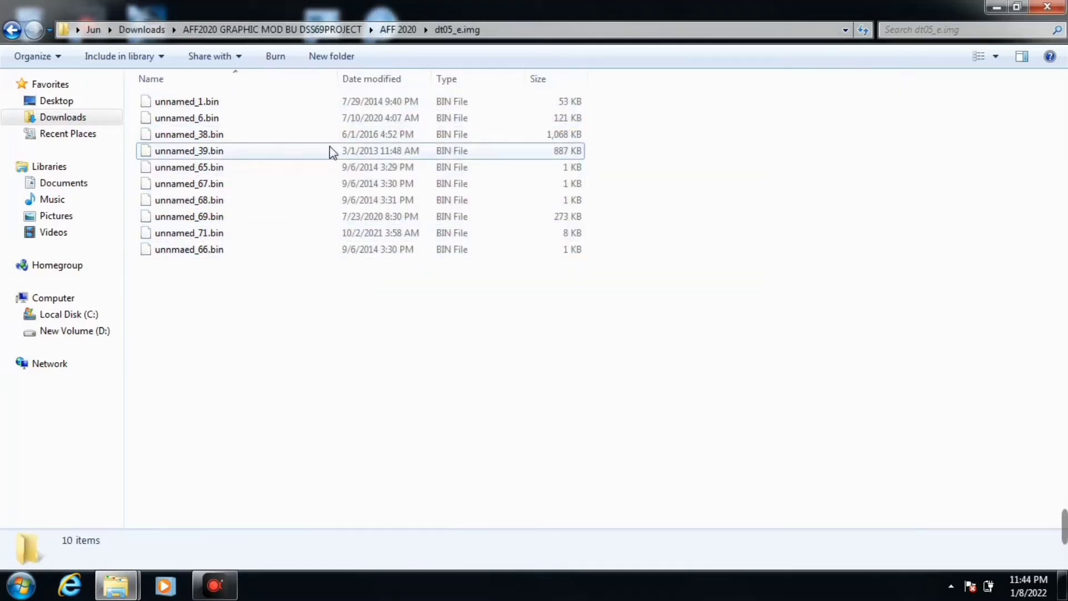
pyautogui.click(396, 29)
pyautogui.doubleClick(177, 117)
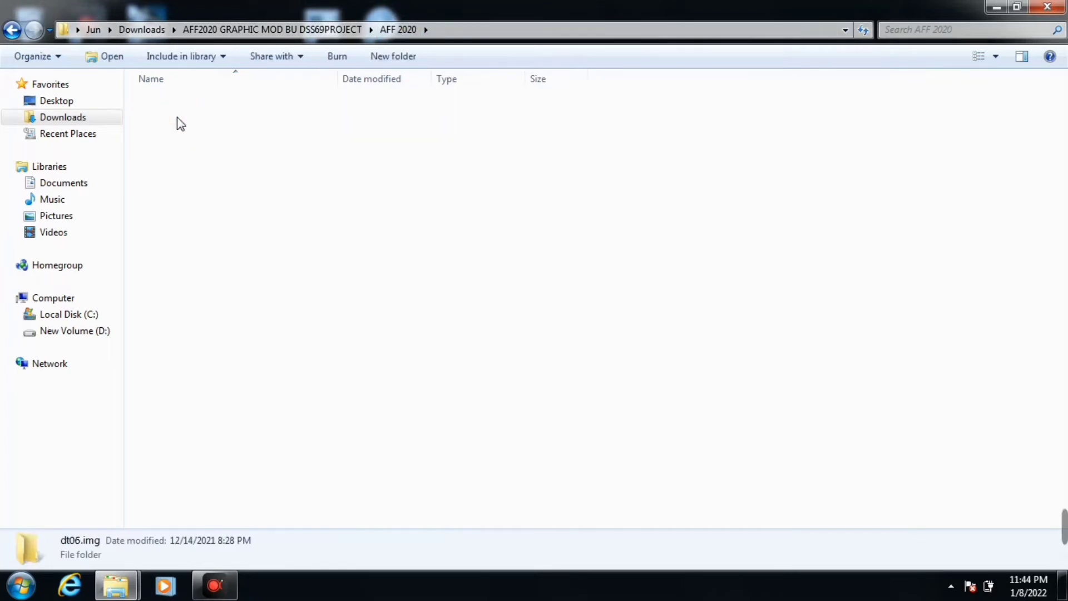
# Rename AFF_68.bin in the mod's dt06.img folder as unnamed_68.bin.
pyautogui.rightClick(182, 105)
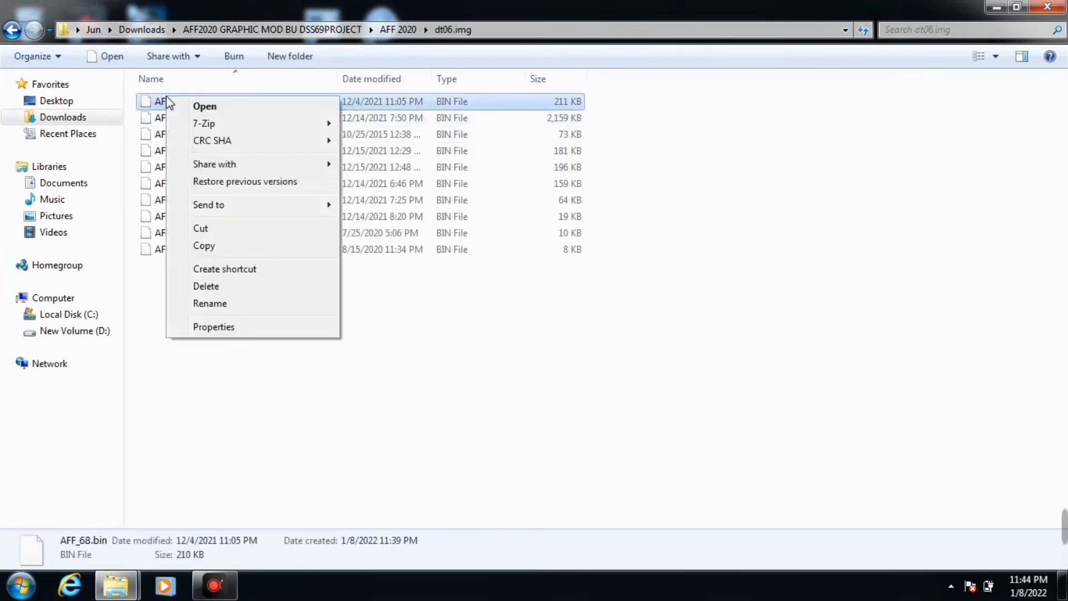
pyautogui.click(207, 304)
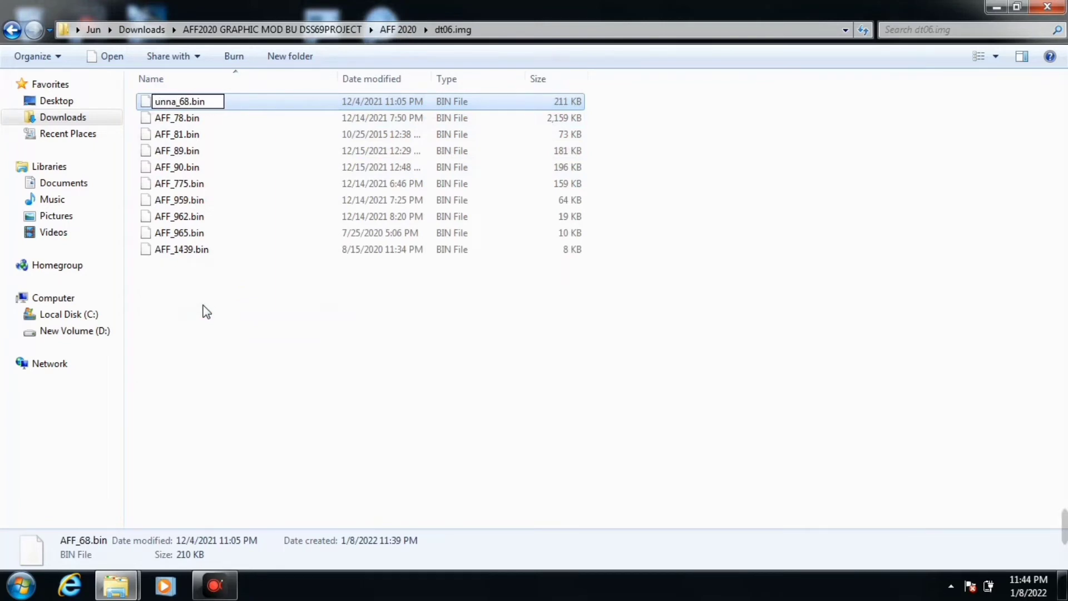
pyautogui.write('unnamed')
pyautogui.press('Return')
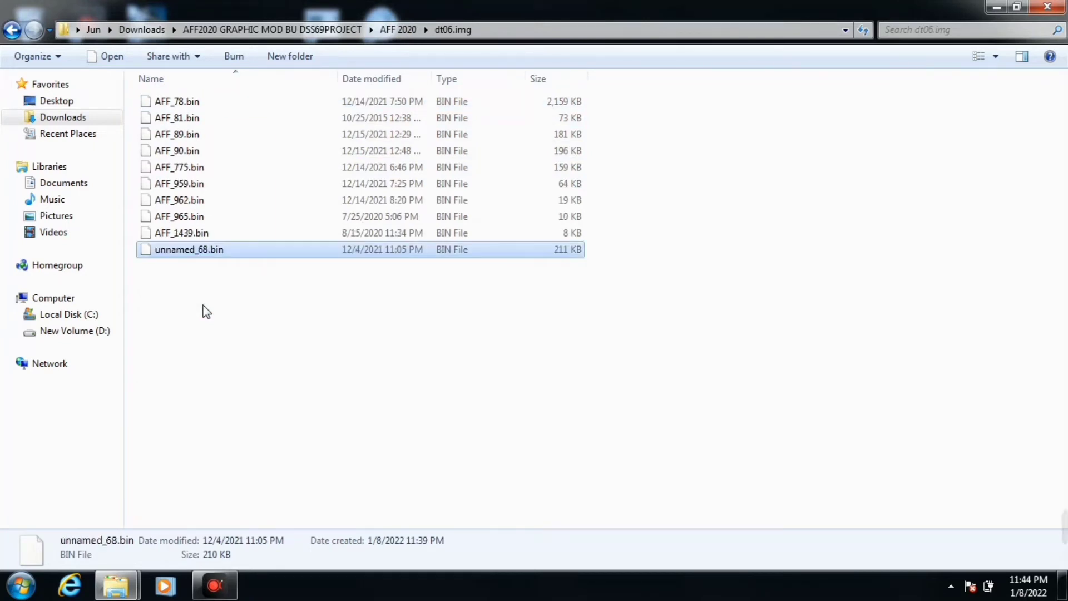
# Rename AFF_1439.bin in the mod's dt06.img folder as unnamed_1439.bin, correcting any misspelling of the prefix.
pyautogui.rightClick(167, 233)
pyautogui.click(223, 439)
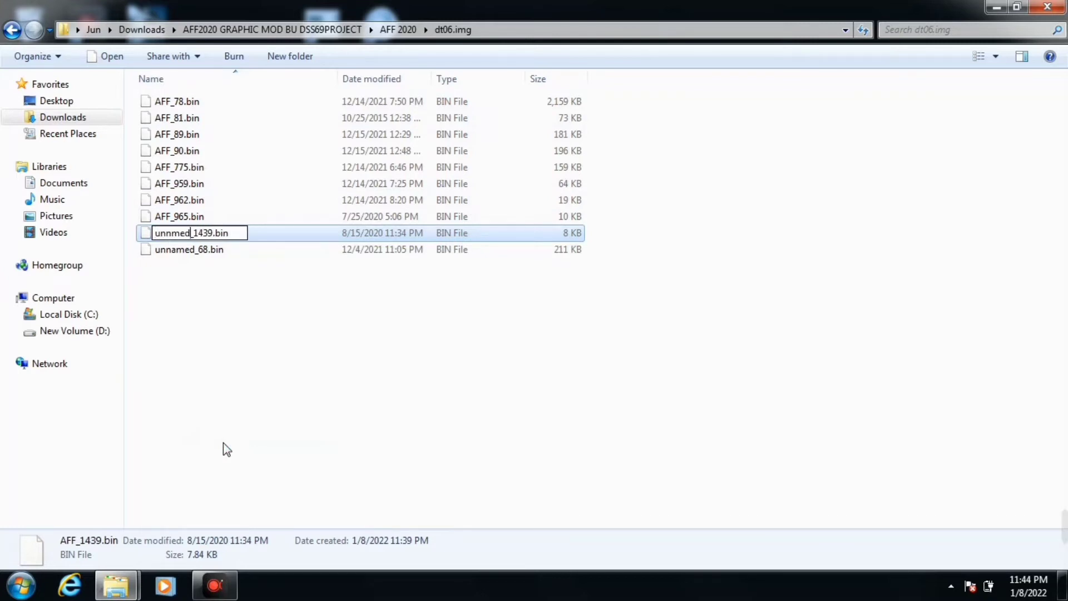
pyautogui.press('Return')
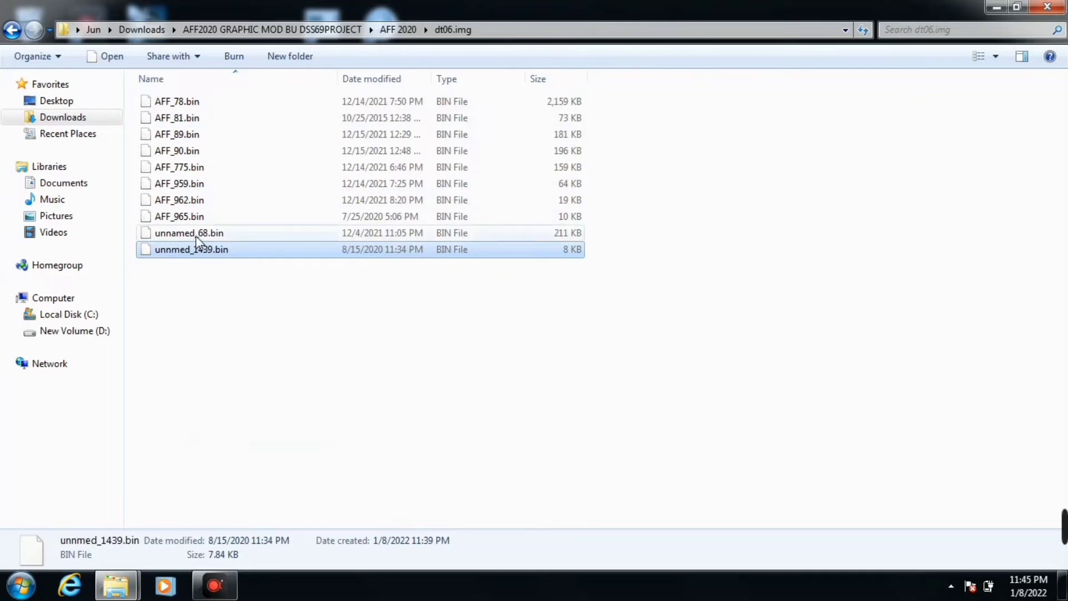
pyautogui.rightClick(187, 251)
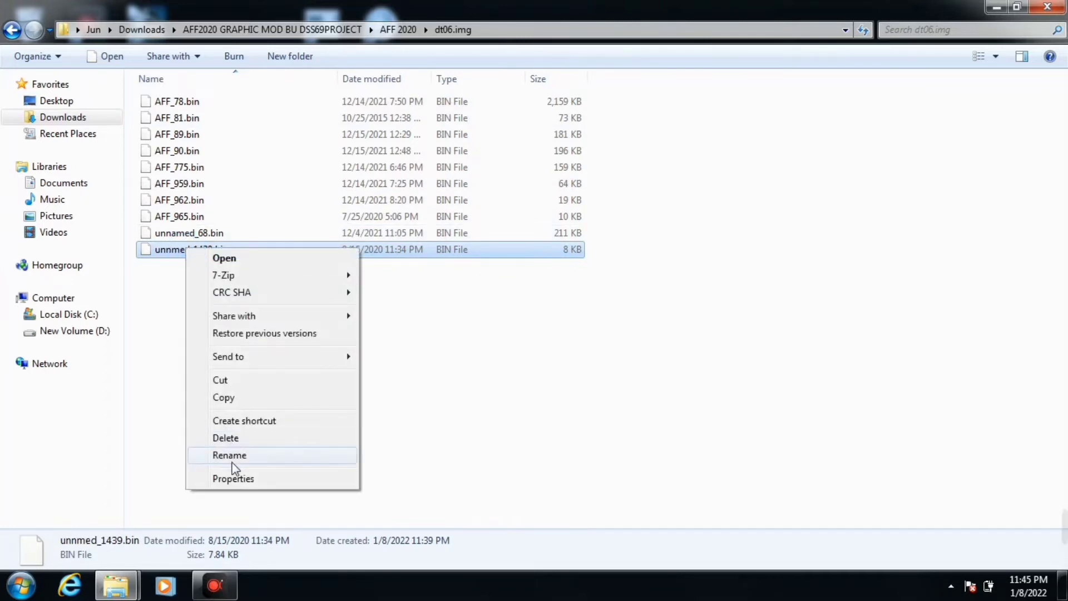
pyautogui.click(231, 462)
pyautogui.press('Right')
pyautogui.press('Left')
pyautogui.press('Left')
pyautogui.press('Left')
pyautogui.press('Left')
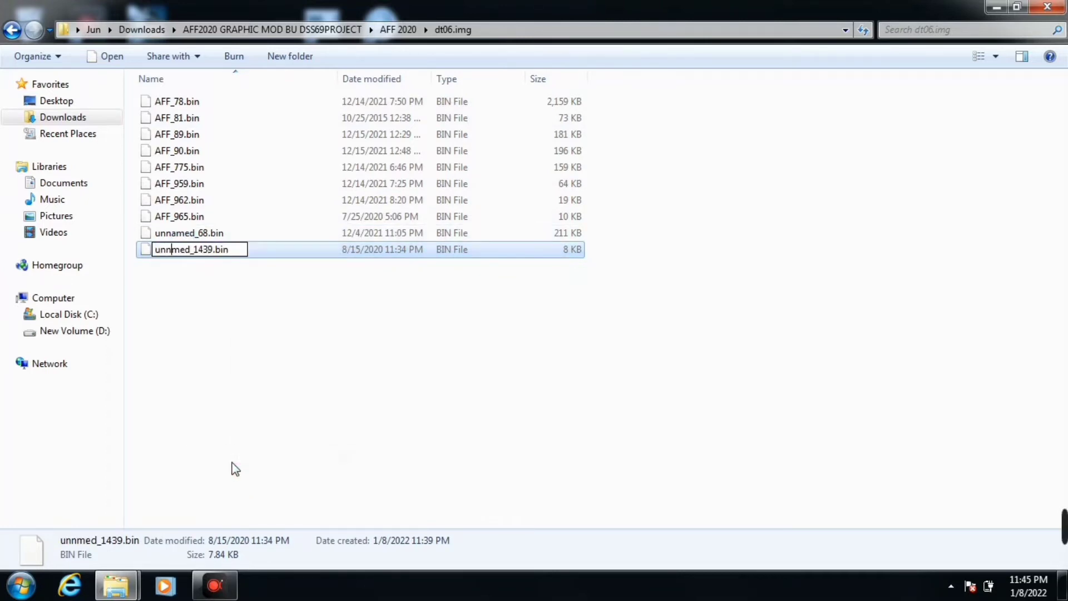
pyautogui.write('a')
pyautogui.press('Return')
# Rename AFF_965.bin in the mod's dt06.img folder as unnamed_965.bin.
pyautogui.click(196, 217)
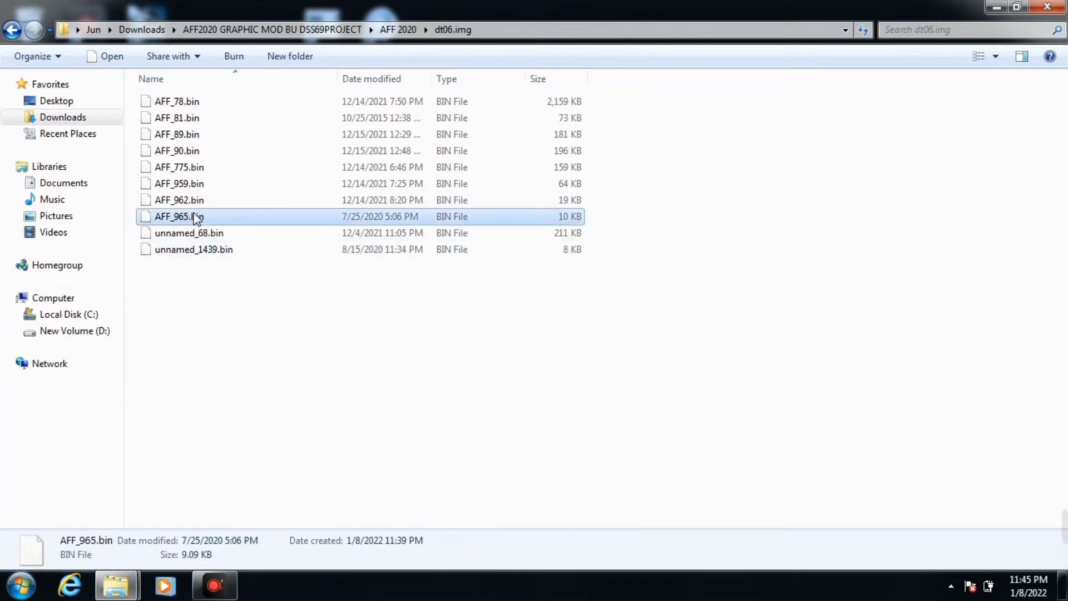
pyautogui.rightClick(196, 221)
pyautogui.click(238, 429)
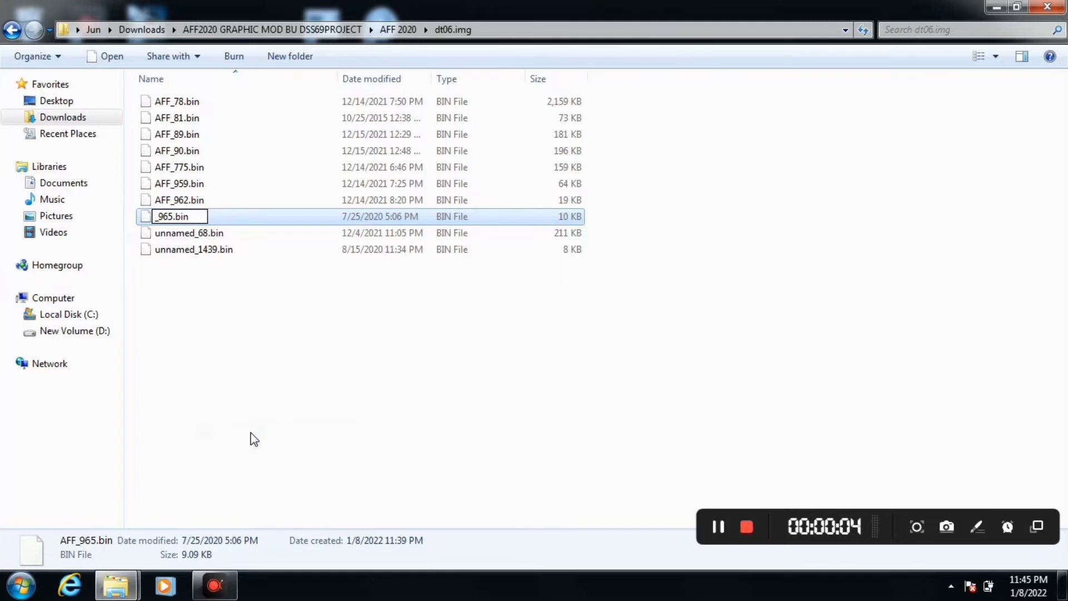
pyautogui.write('unnamed')
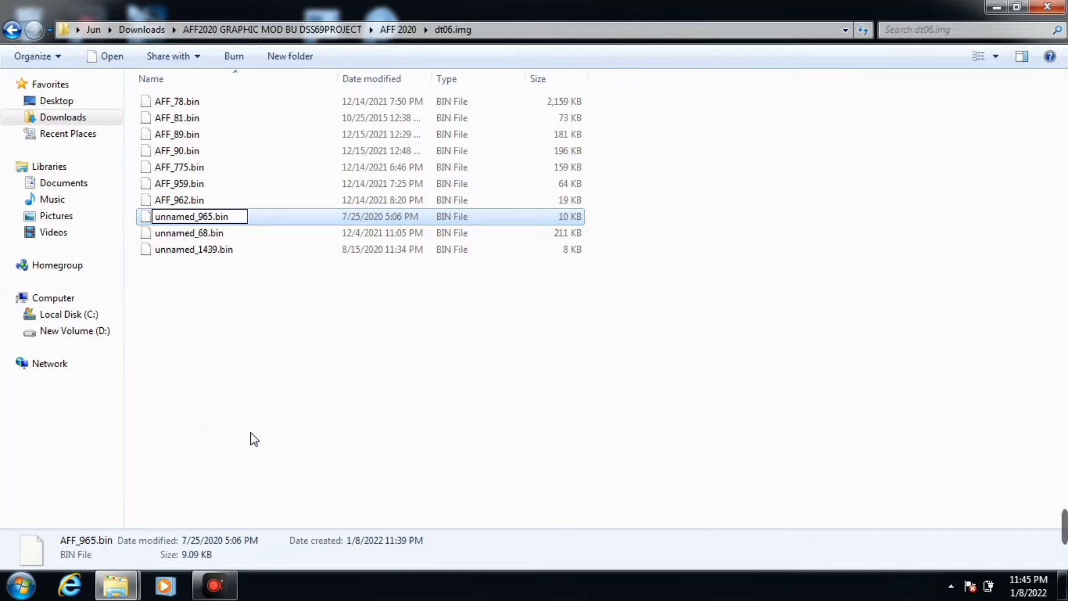
pyautogui.press('Return')
# Rename AFF_962.bin in the mod's dt06.img folder as unnamed_962.bin.
pyautogui.click(201, 201)
pyautogui.rightClick(200, 205)
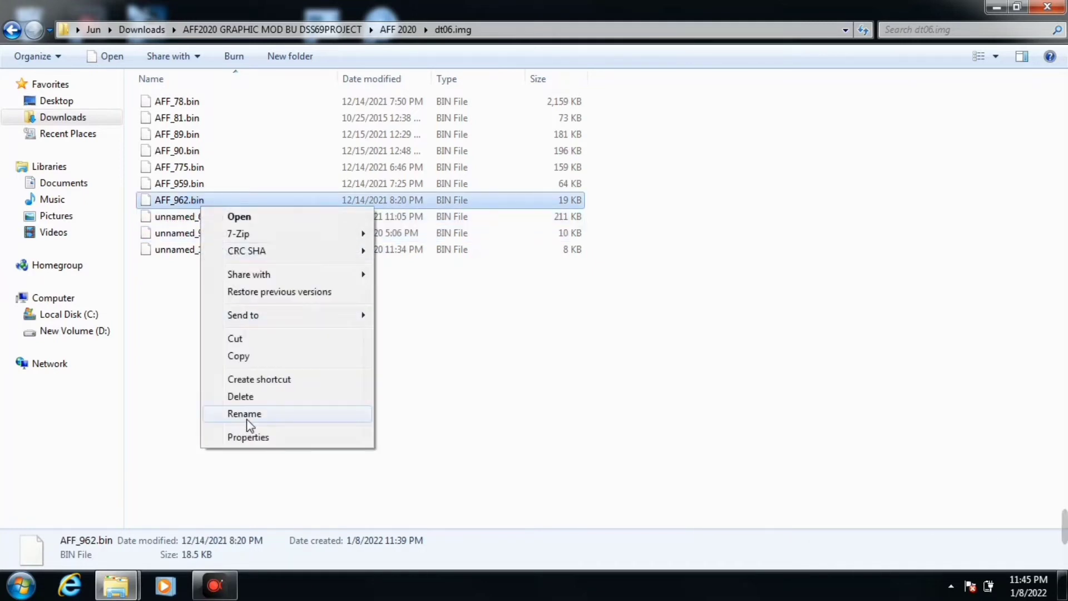
pyautogui.click(250, 421)
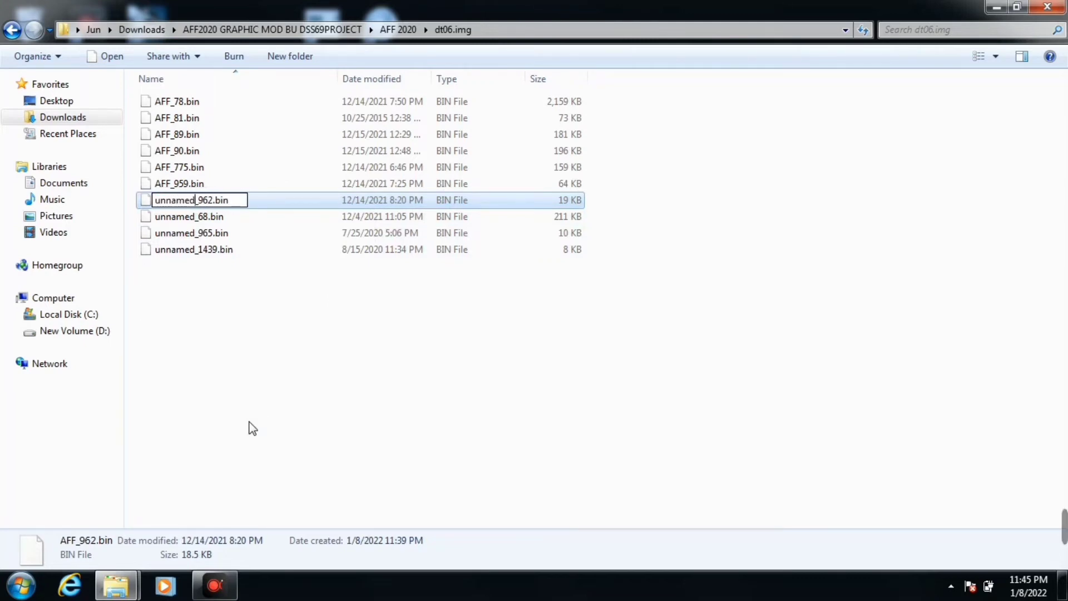
pyautogui.press('Return')
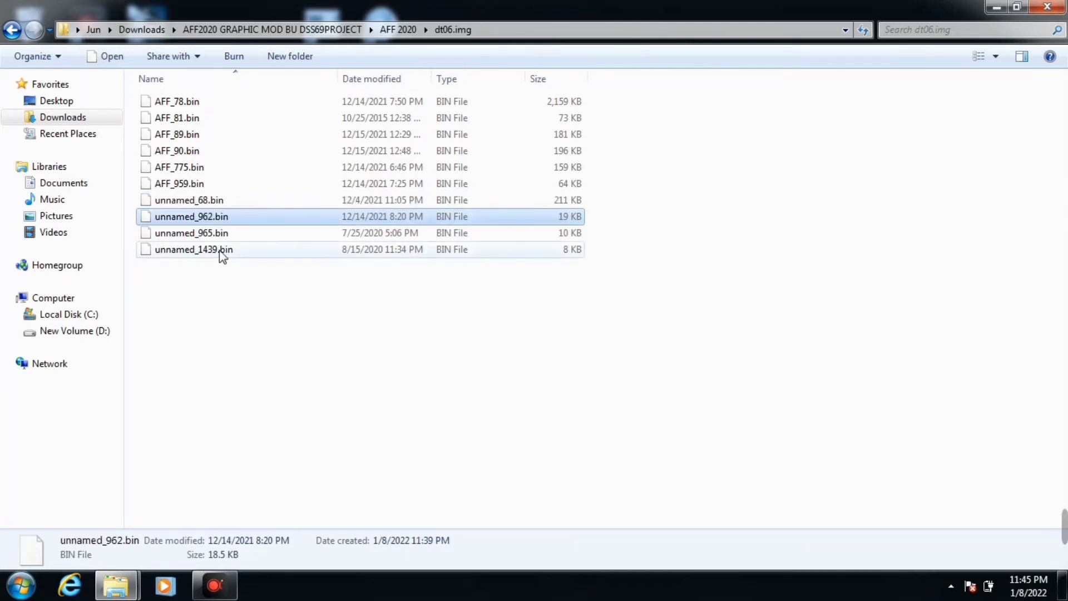
# Rename AFF_959.bin in the mod's dt06.img folder as unnamed_959.bin.
pyautogui.click(200, 187)
pyautogui.rightClick(200, 189)
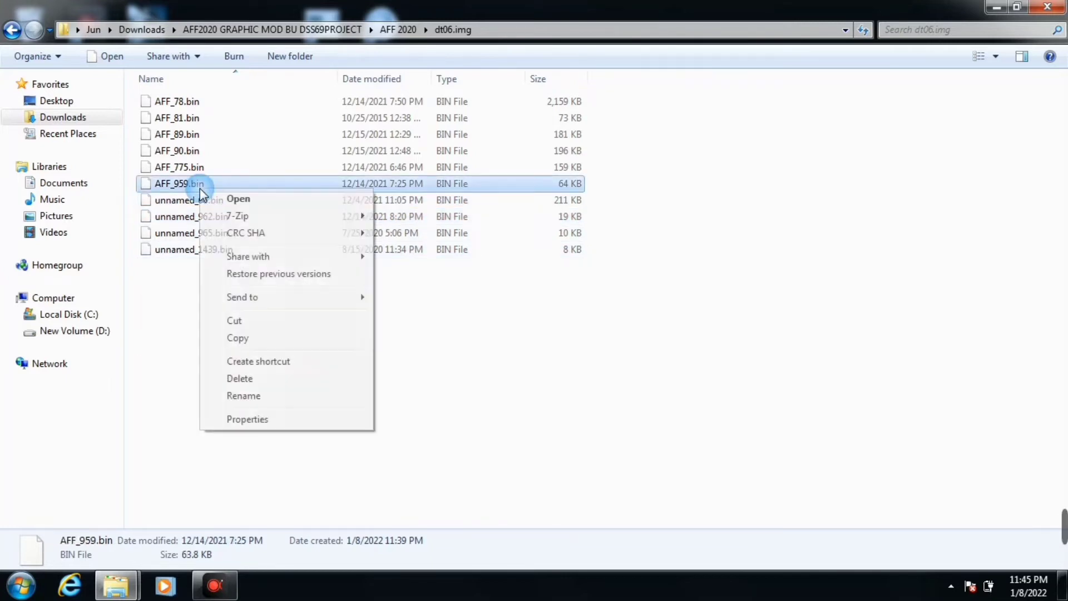
pyautogui.click(262, 397)
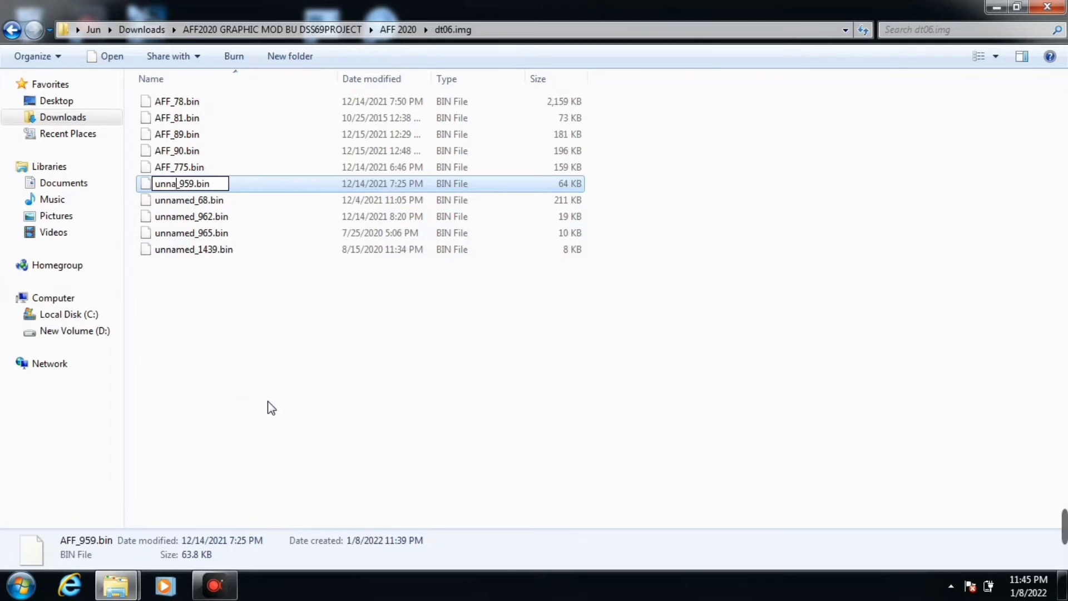
pyautogui.write('unnamed')
pyautogui.press('Return')
# Rename AFF_775.bin in the mod's dt06.img folder as unnamed_775.bin.
pyautogui.click(189, 168)
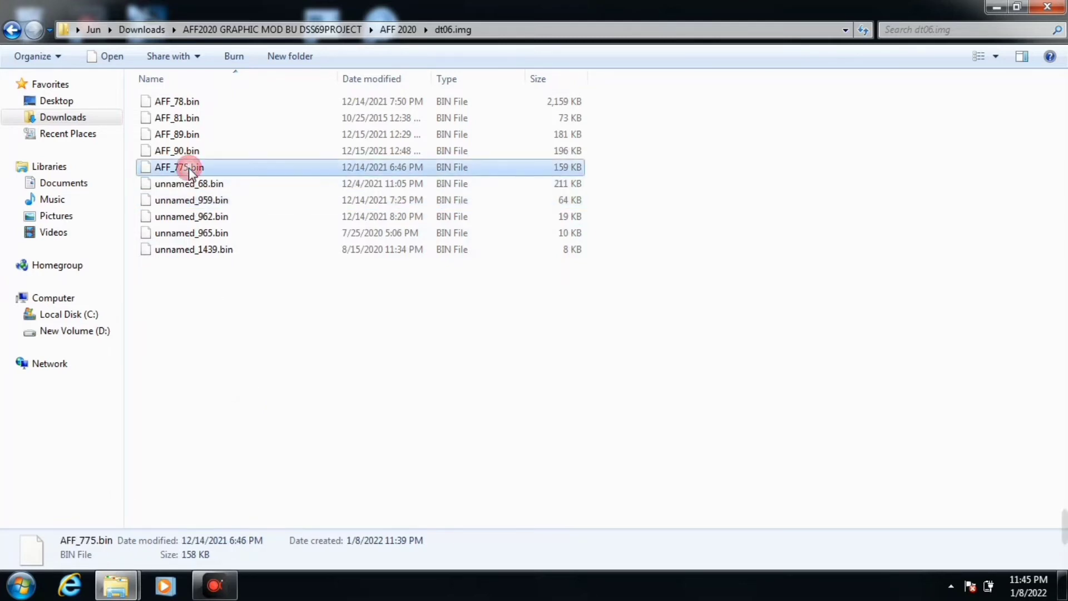
pyautogui.rightClick(189, 168)
pyautogui.click(255, 380)
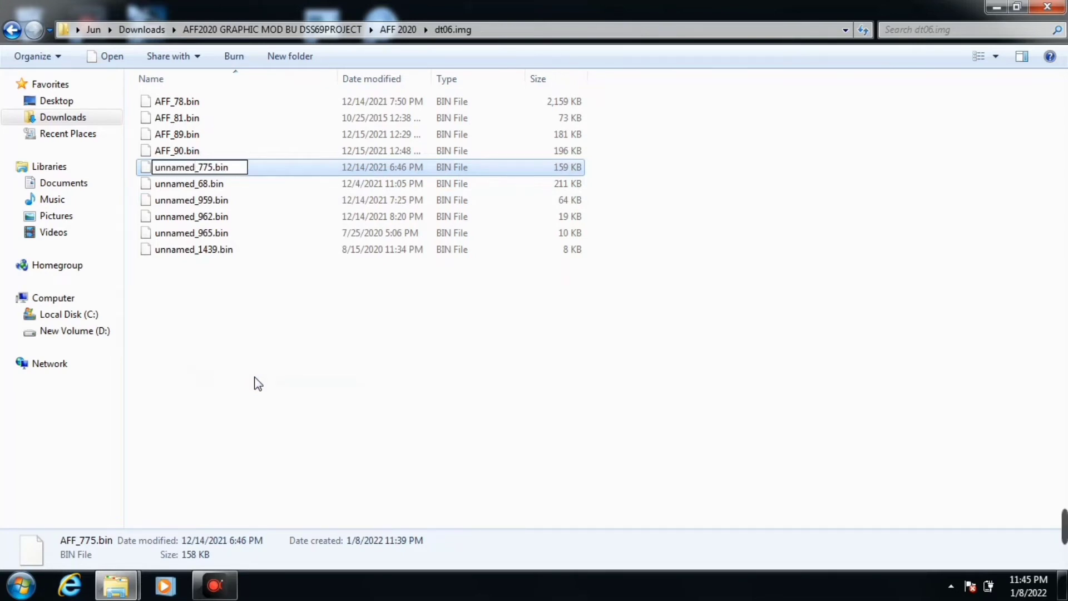
pyautogui.press('Return')
# Rename AFF_90.bin in the mod's dt06.img folder as unnamed_90.bin.
pyautogui.click(163, 151)
pyautogui.rightClick(163, 150)
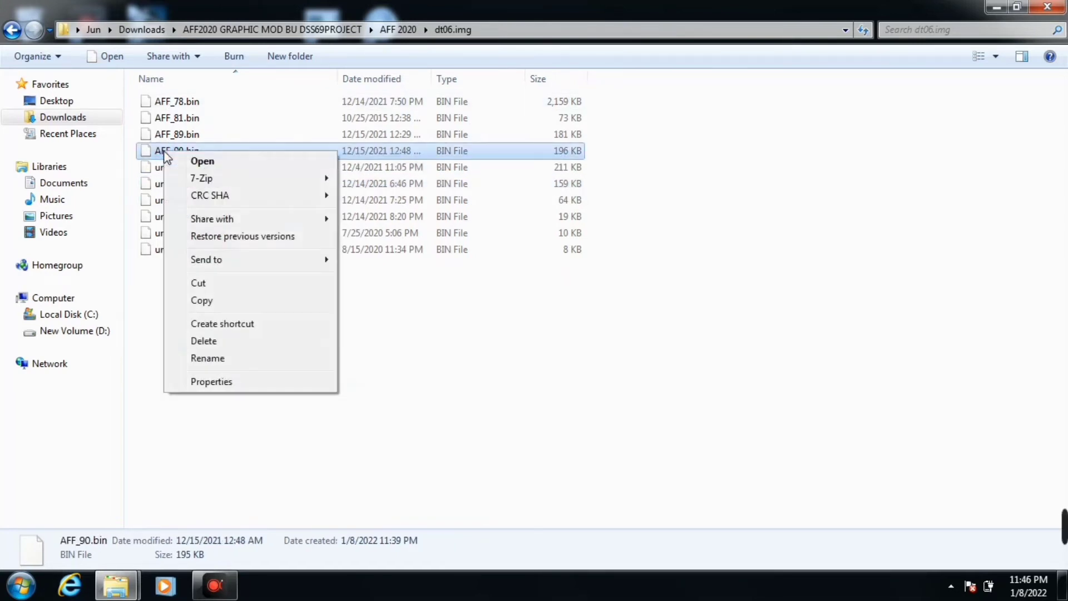
pyautogui.click(202, 358)
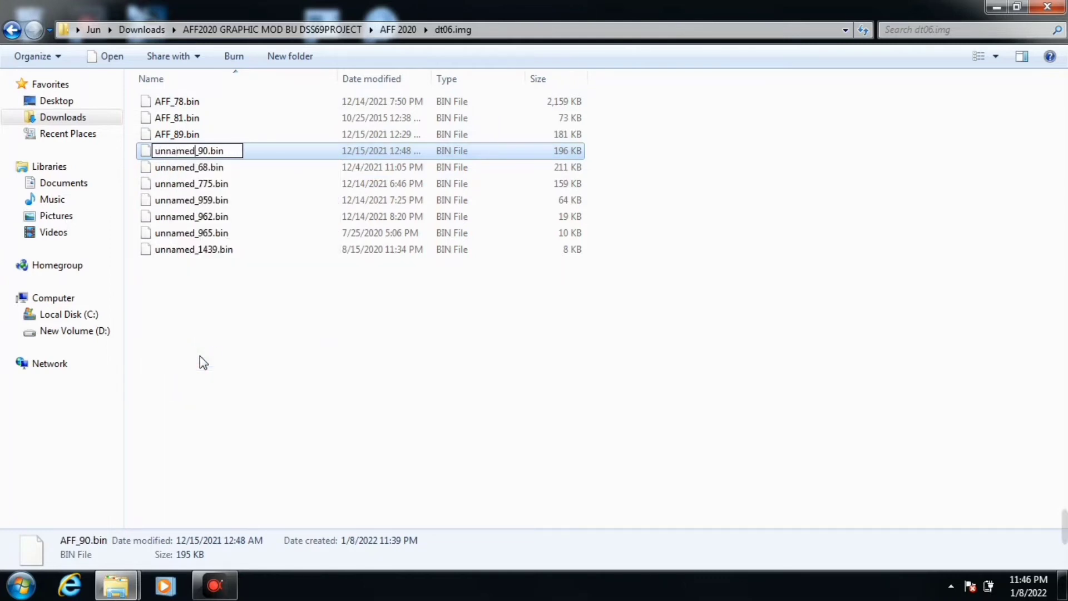
pyautogui.press('Return')
# Rename AFF_89.bin in the mod's dt06.img folder as unnamed_89.bin.
pyautogui.click(196, 134)
pyautogui.rightClick(196, 133)
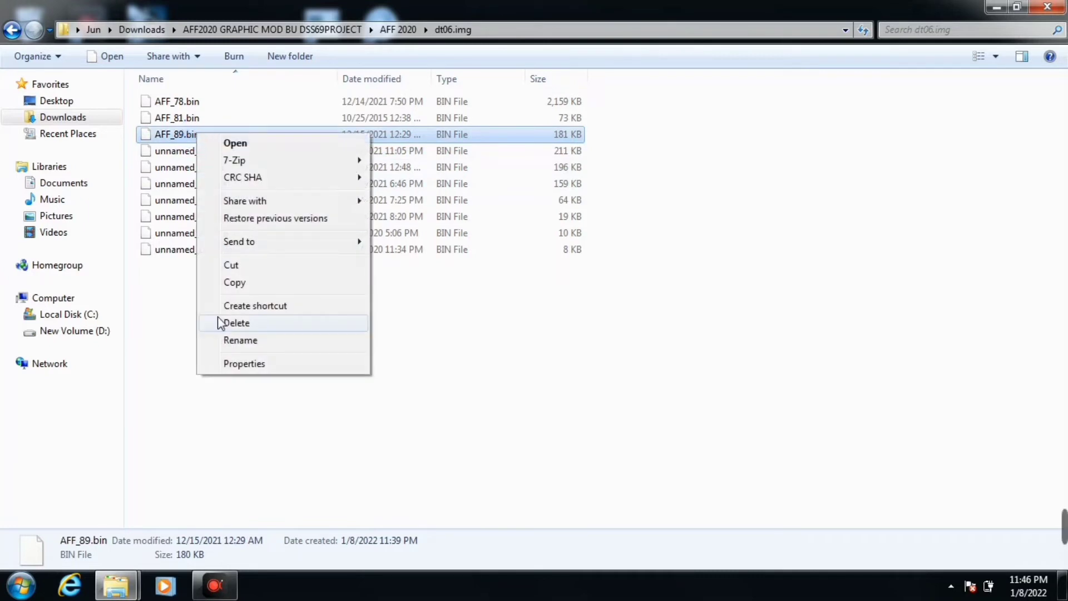
pyautogui.click(243, 340)
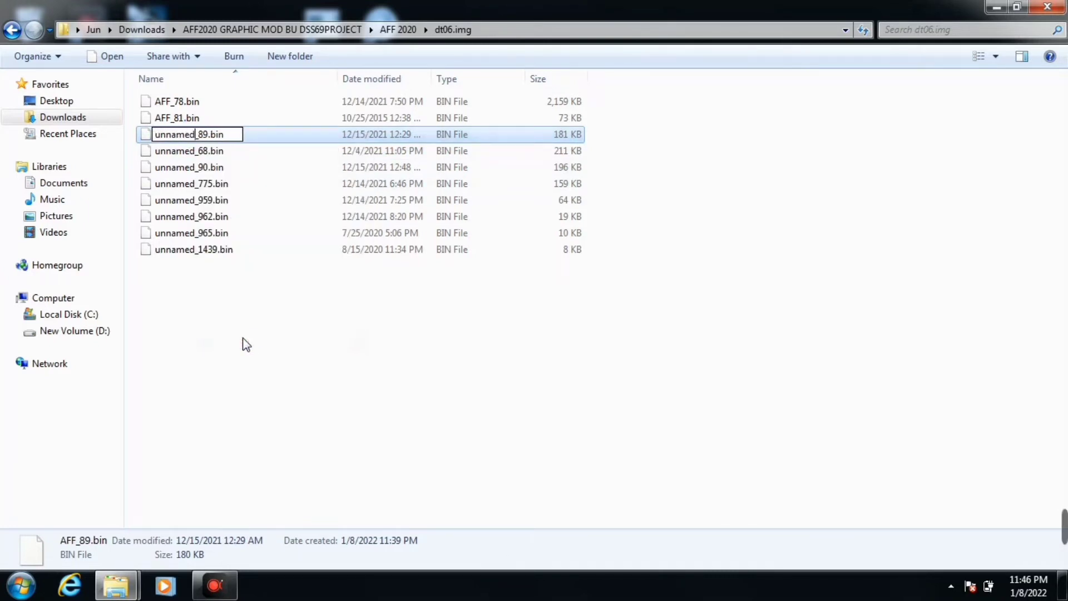
pyautogui.write('unnamed')
pyautogui.press('Return')
# Rename AFF_81.bin in the mod's dt06.img folder as unnamed_81.bin.
pyautogui.click(187, 124)
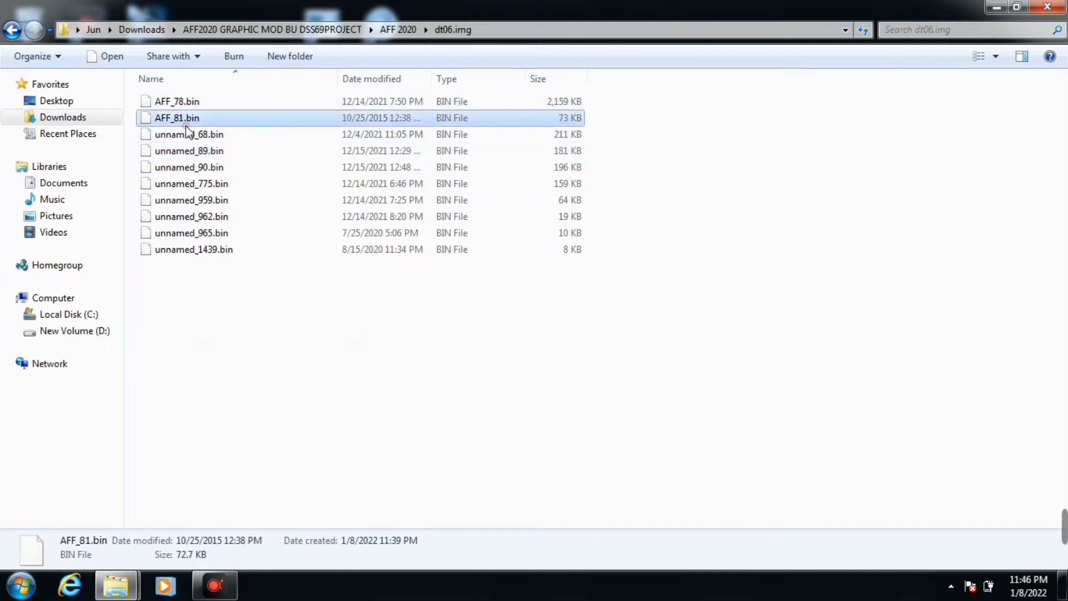
pyautogui.rightClick(187, 131)
pyautogui.click(229, 333)
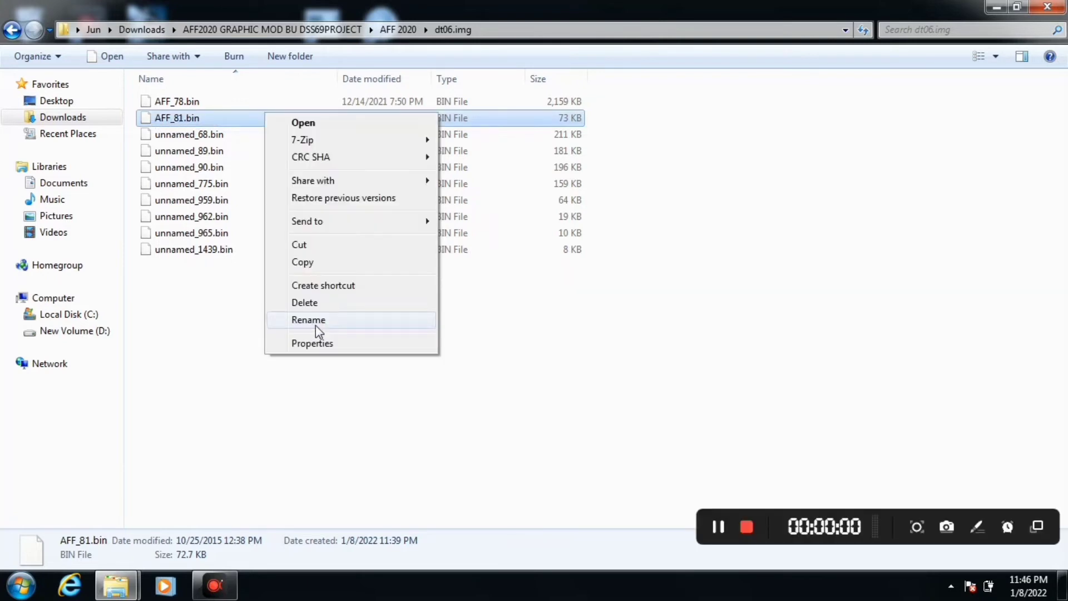
pyautogui.click(316, 325)
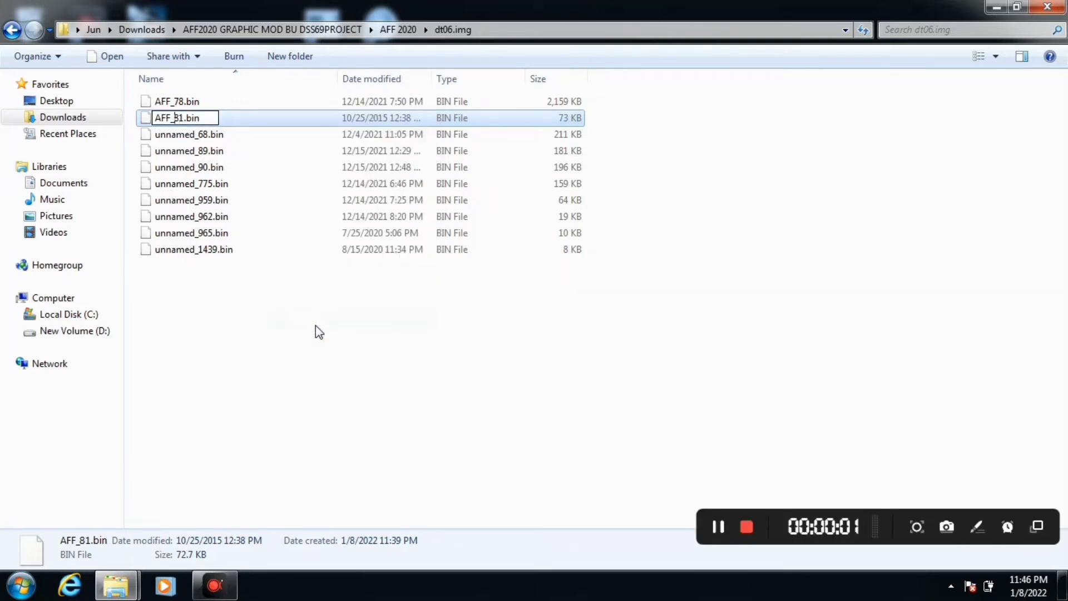
pyautogui.write('unnamed')
pyautogui.press('Return')
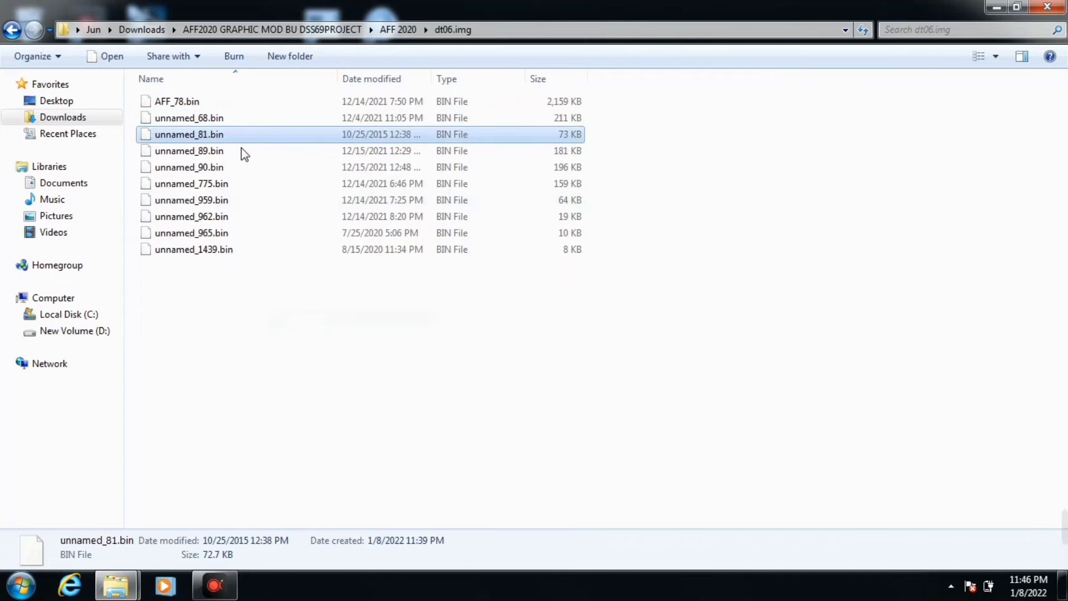
# Rename AFF_78.bin in the mod's dt06.img folder as unnamed_78.bin.
pyautogui.rightClick(232, 104)
pyautogui.click(270, 317)
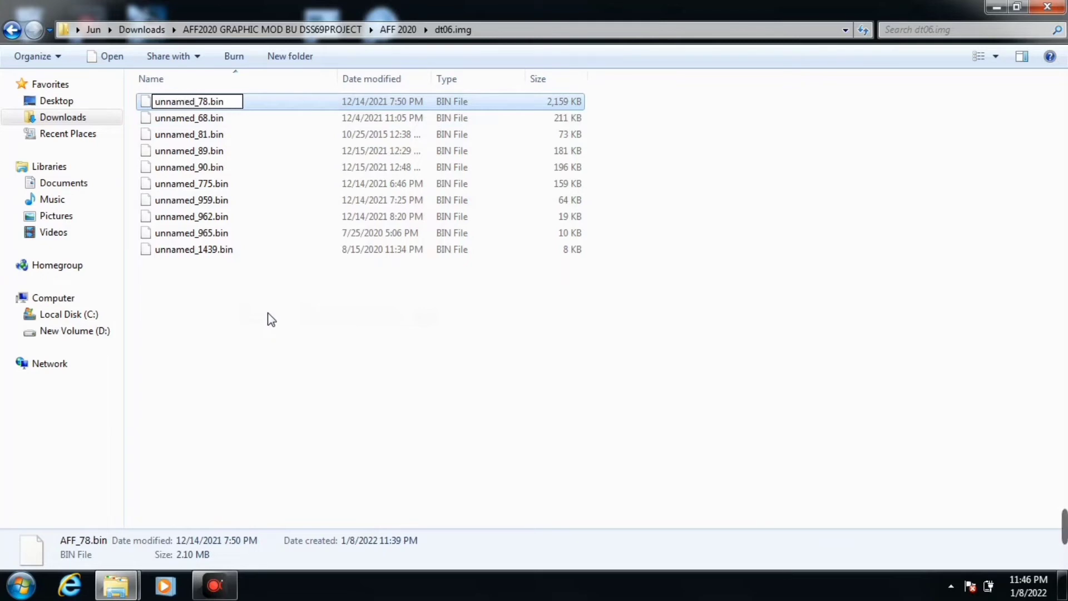
pyautogui.press('Return')
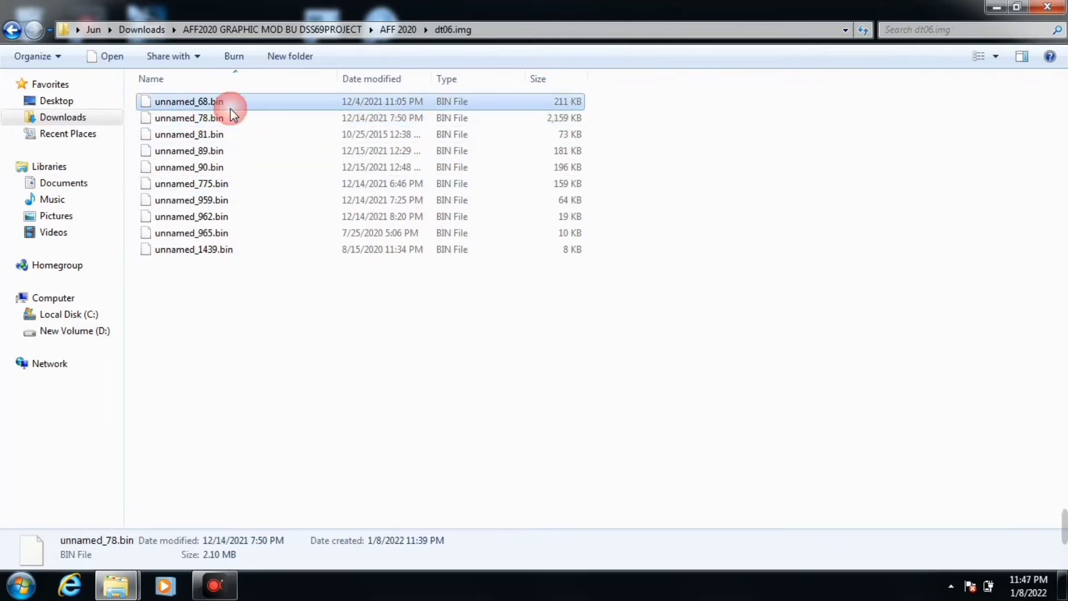
# Copy all the renamed bin files in the AFF 2020 mod's dt06.img folder.
pyautogui.click(230, 106)
pyautogui.hotkey('ctrl', 'a')
pyautogui.rightClick(230, 108)
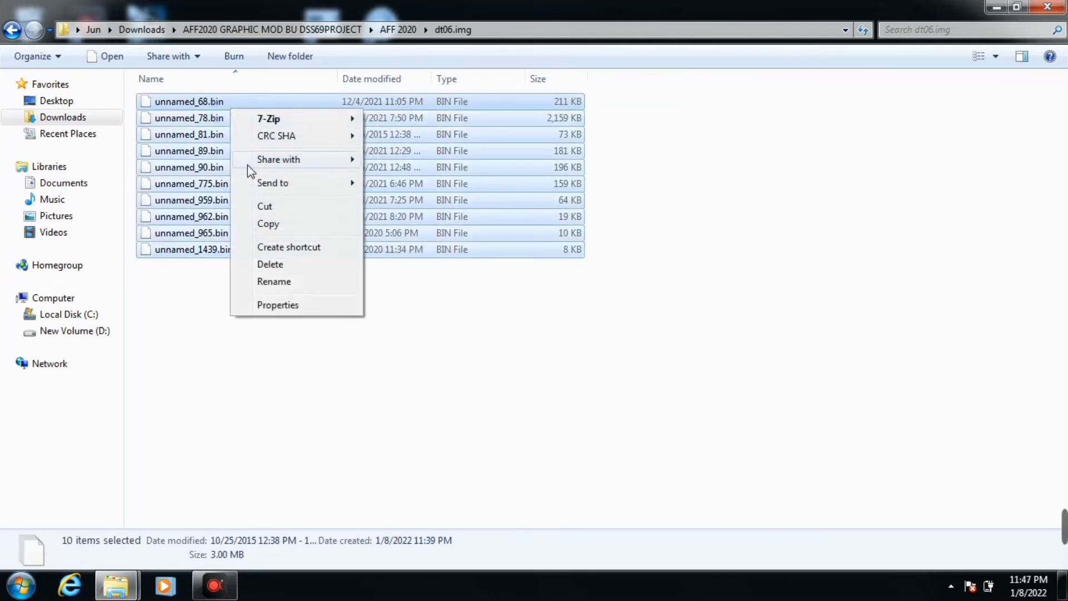
pyautogui.click(265, 225)
# Switch to the kitserver13 pesedit window and open the dt06.img folder inside its img folder.
pyautogui.click(117, 584)
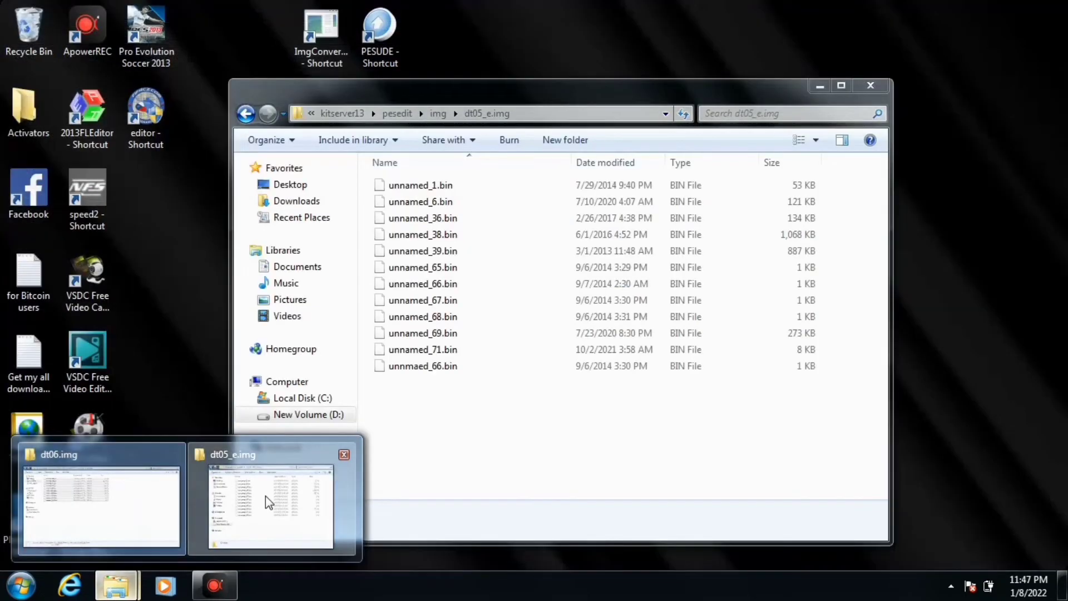
pyautogui.click(265, 495)
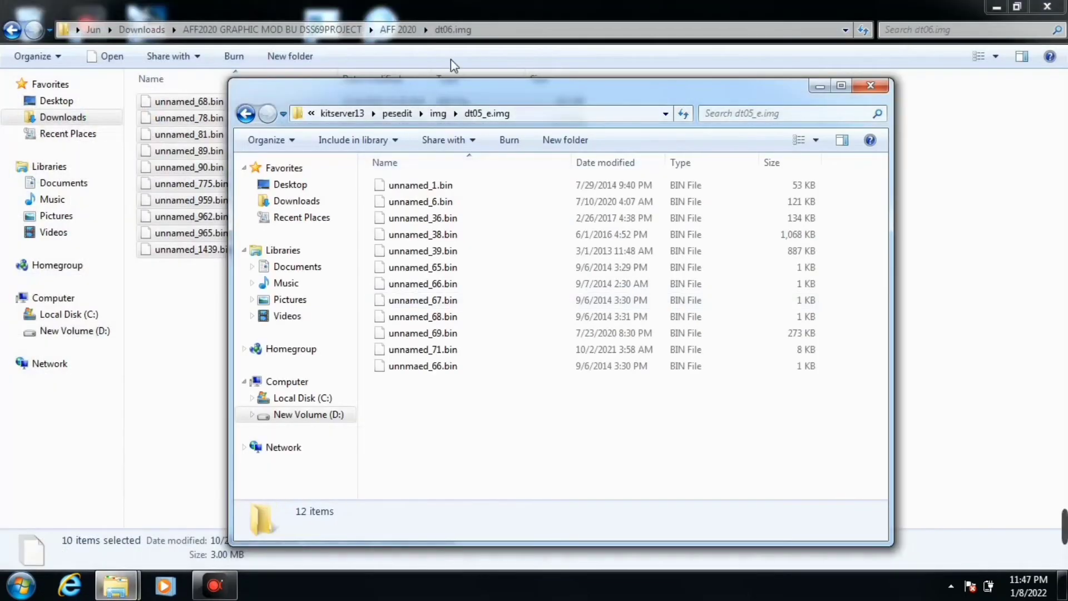
pyautogui.click(439, 114)
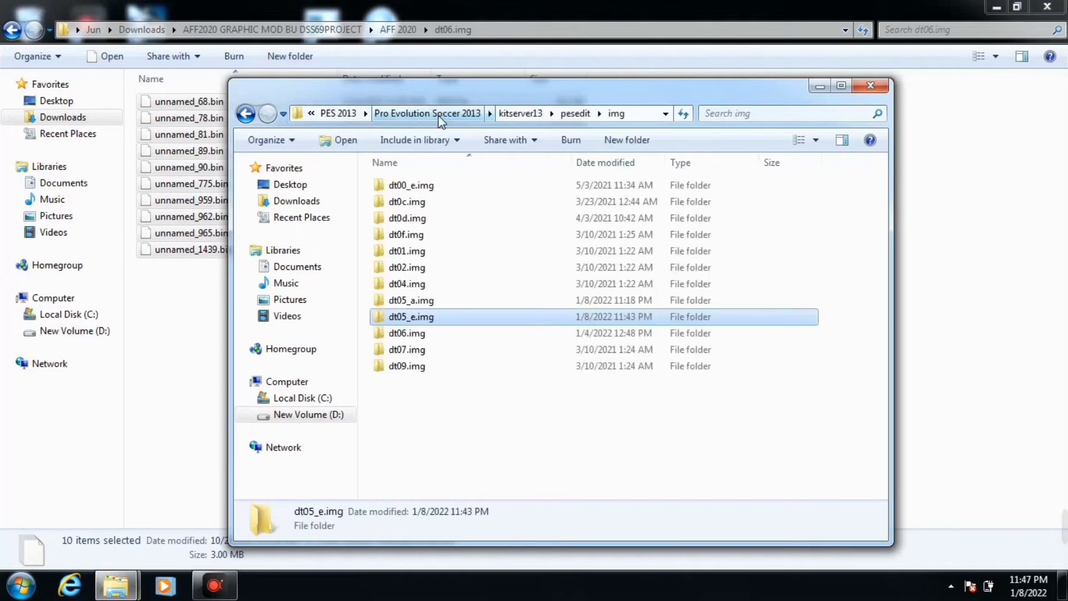
pyautogui.doubleClick(398, 333)
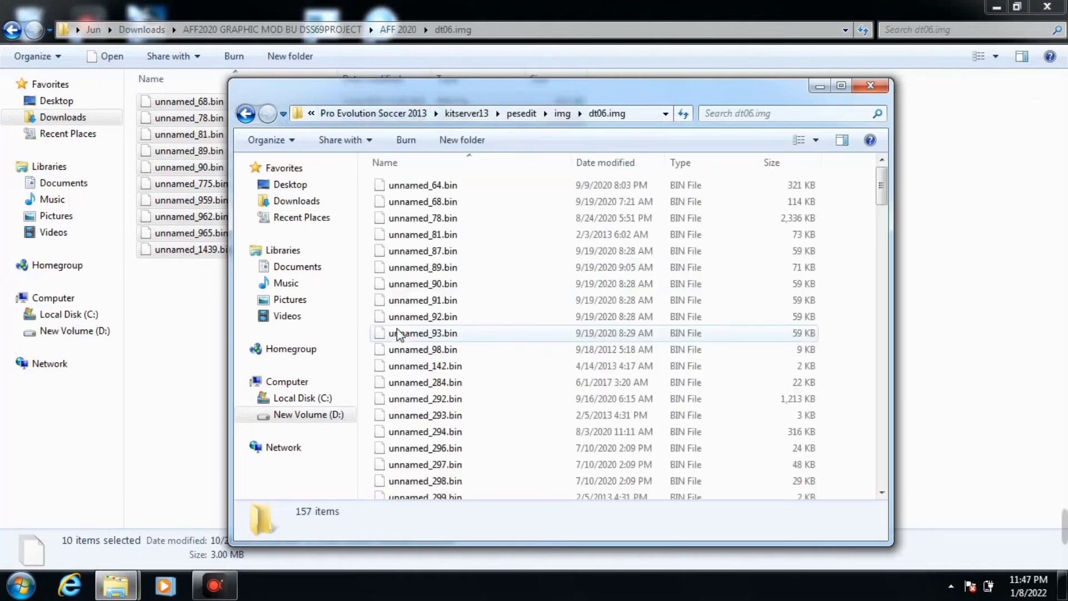
pyautogui.rightClick(434, 270)
pyautogui.click(514, 181)
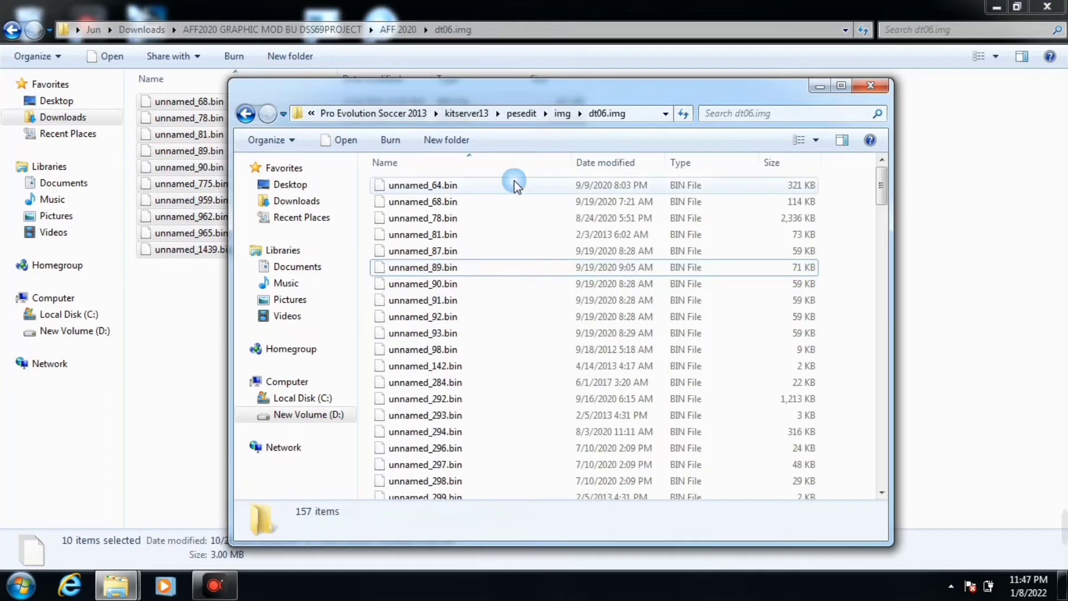
# Paste the copied bin files into kitserver13's pesedit dt06.img folder, replacing the existing files for all conflicts.
pyautogui.rightClick(514, 182)
pyautogui.click(568, 293)
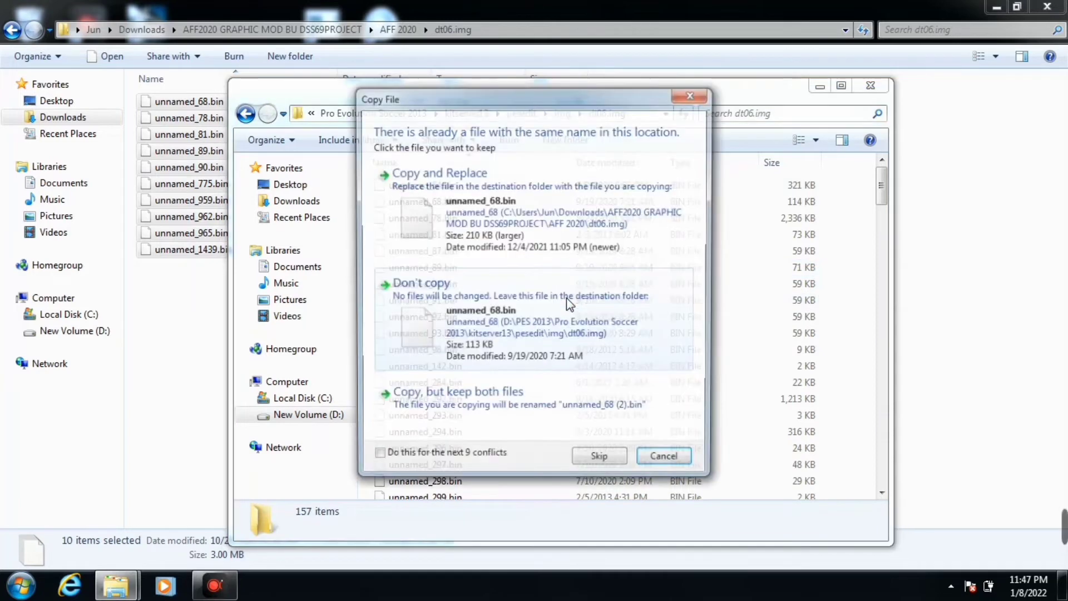
pyautogui.click(376, 460)
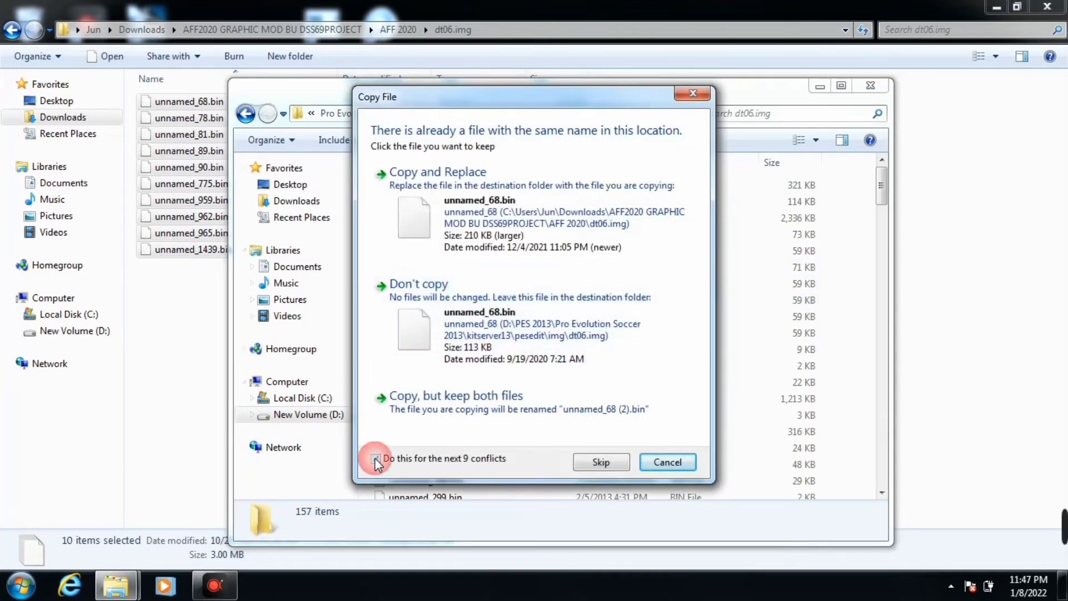
pyautogui.click(508, 240)
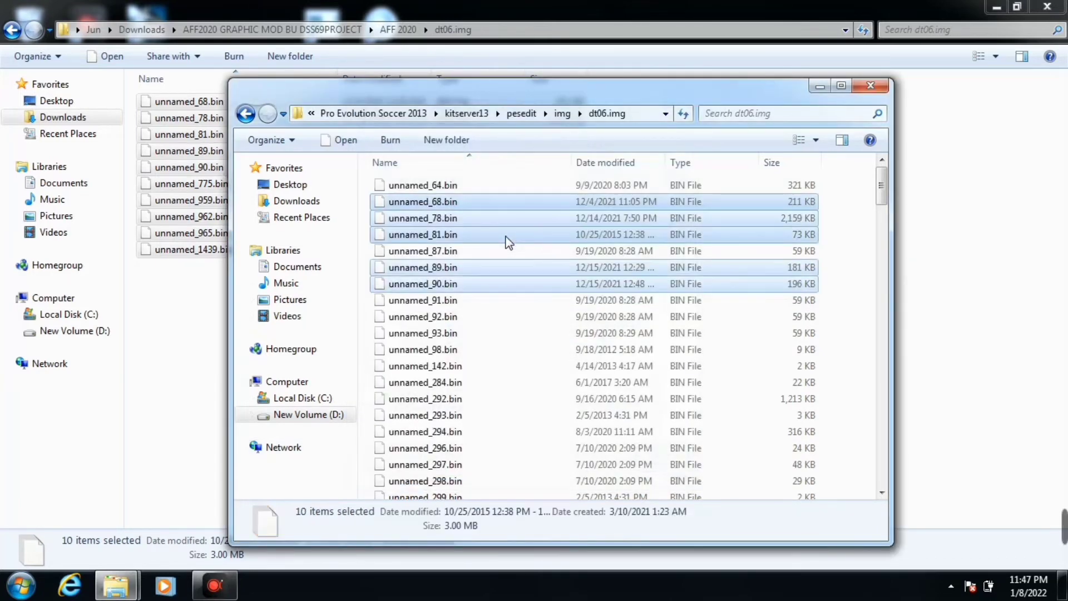
# Go back to the AFF2020 GRAPHIC MOD BU DSS69PROJECT folder in Downloads and open its img folder.
pyautogui.click(175, 441)
pyautogui.click(400, 34)
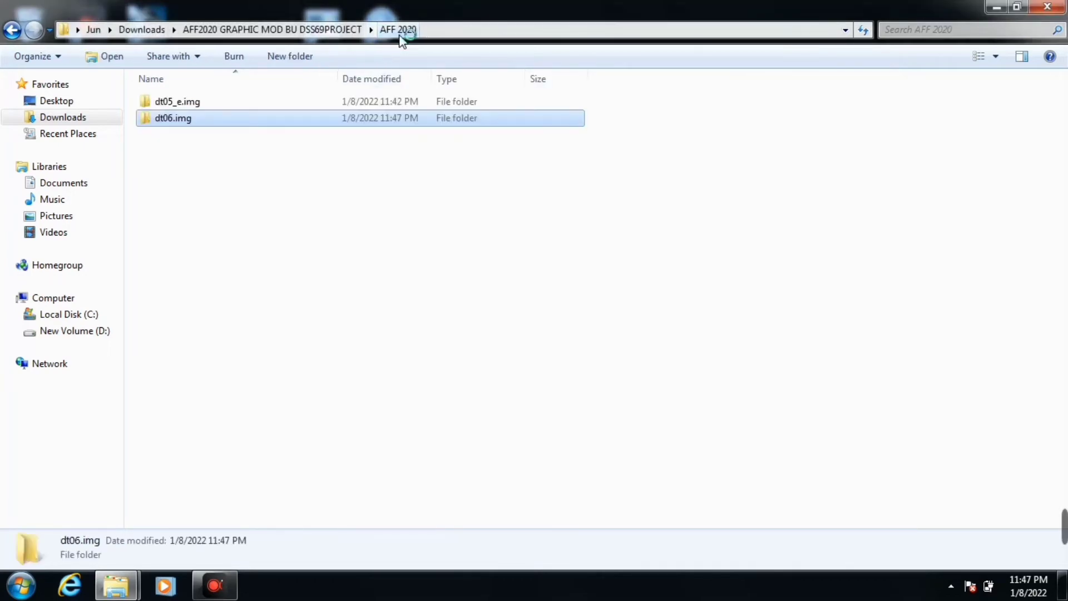
pyautogui.click(322, 37)
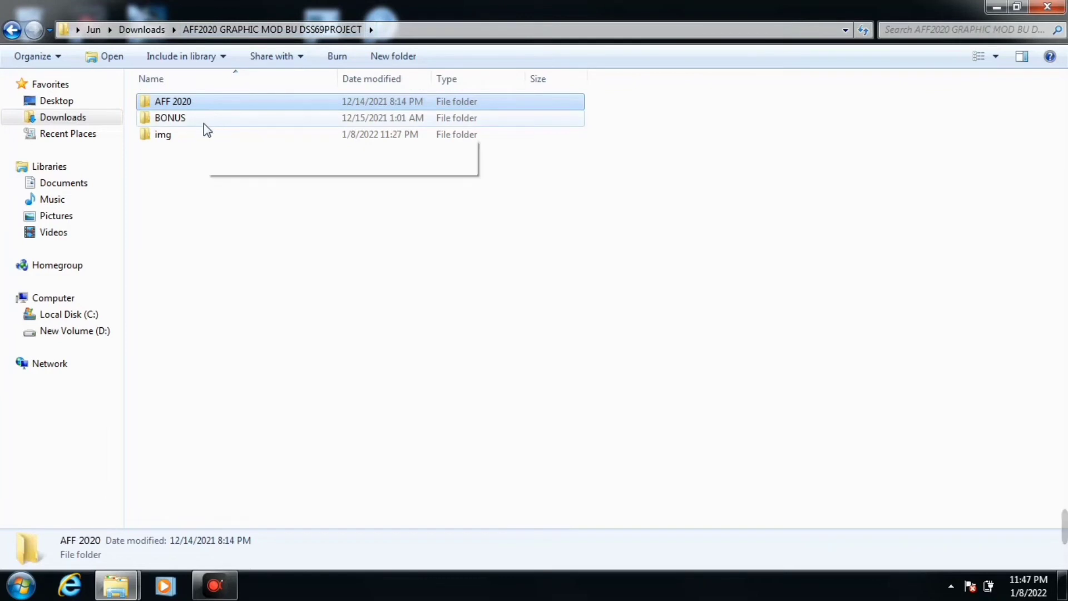
pyautogui.click(192, 143)
pyautogui.doubleClick(193, 142)
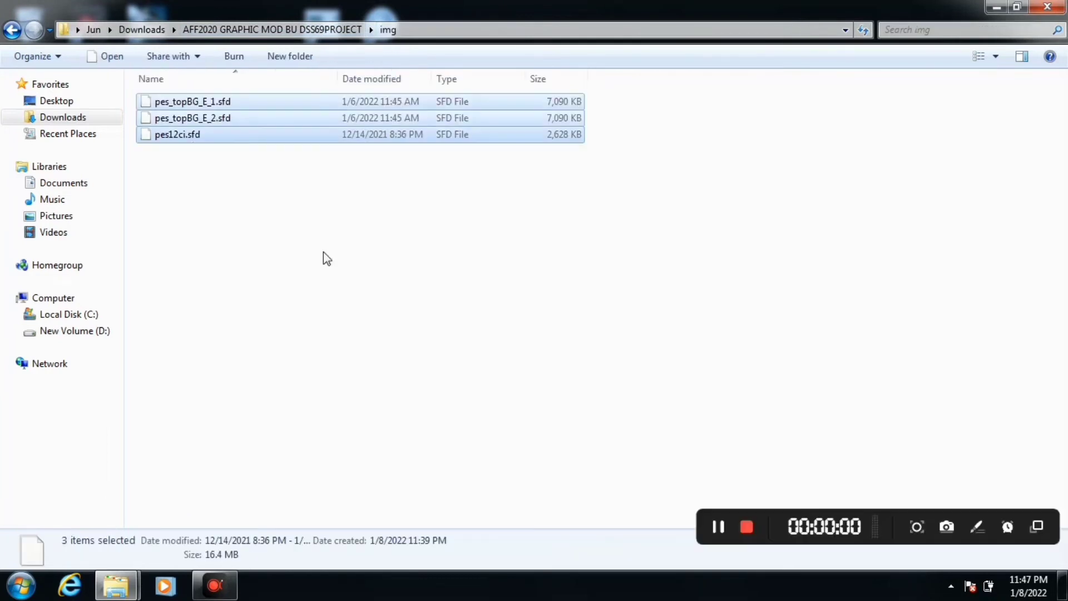
# Copy all three files in the mod's img folder: pes_topBG_E_1.sfd, pes_topBG_E_2.sfd and pes12ci.sfd.
pyautogui.rightClick(312, 149)
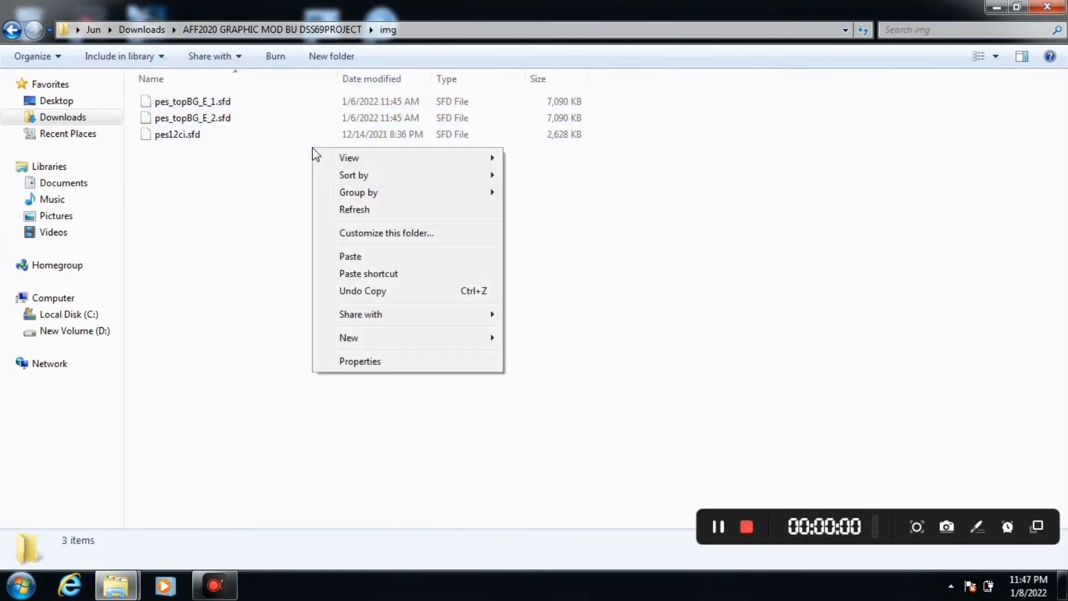
pyautogui.click(258, 109)
pyautogui.hotkey('ctrl', 'a')
pyautogui.rightClick(259, 109)
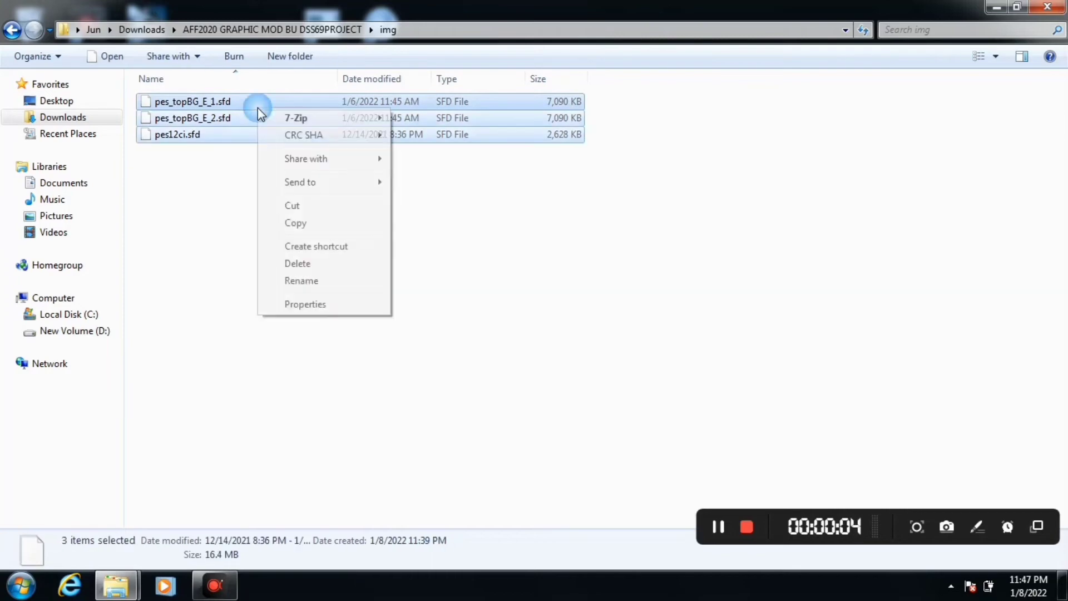
pyautogui.click(296, 223)
# Switch to the kitserver13 window, go up to the Pro Evolution Soccer 2013 folder and open its img folder.
pyautogui.click(117, 585)
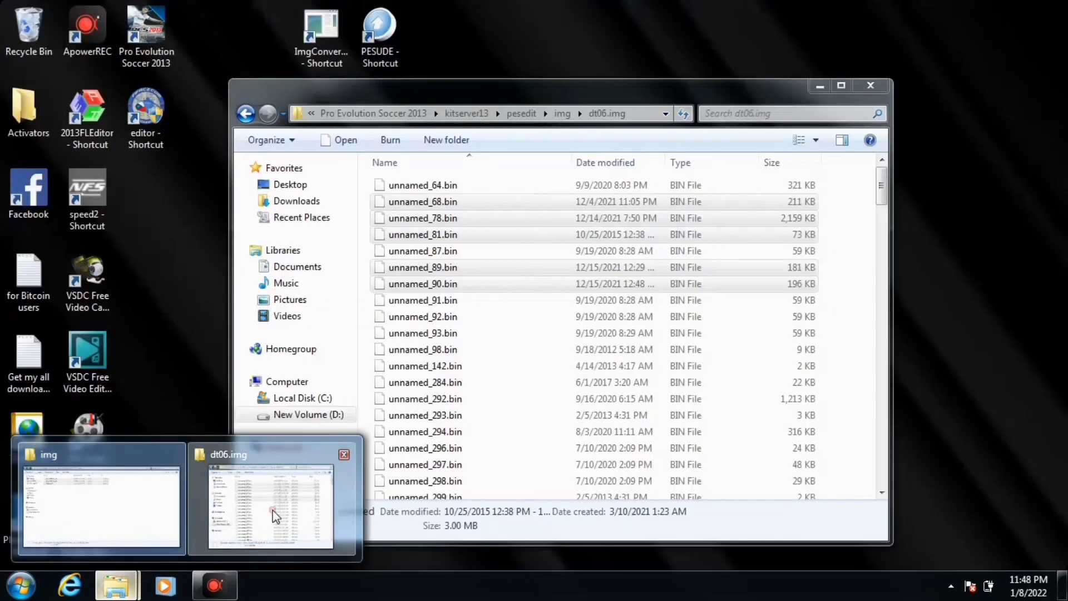
pyautogui.click(274, 515)
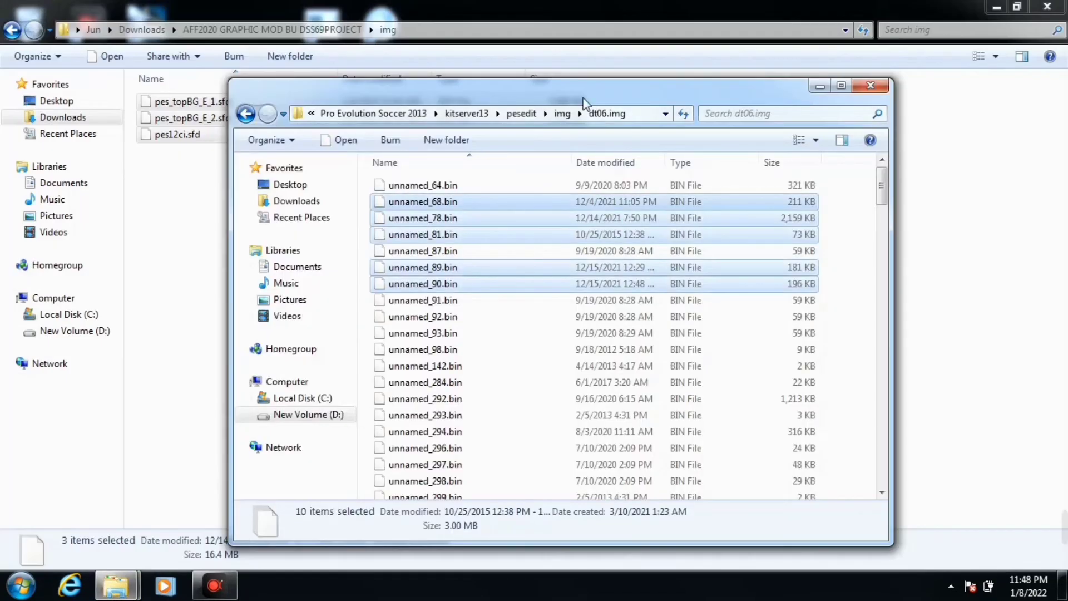
pyautogui.click(521, 113)
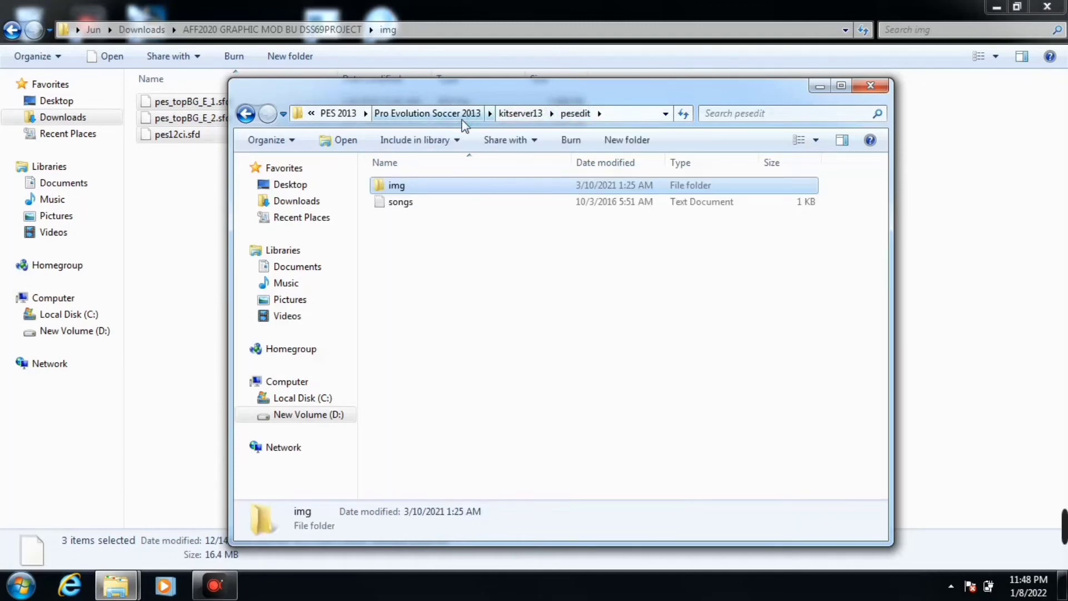
pyautogui.click(522, 115)
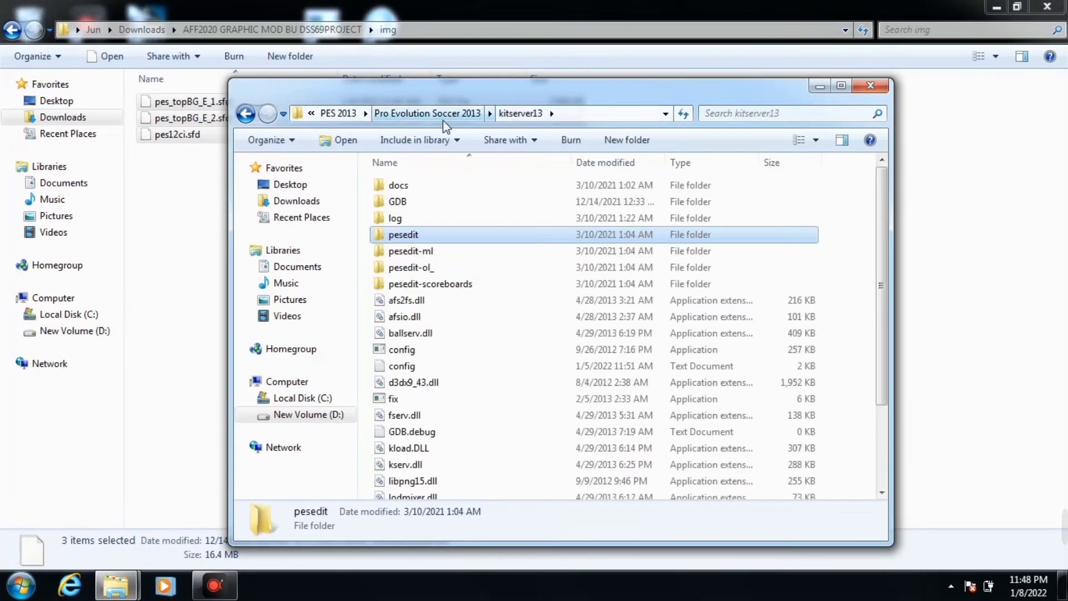
pyautogui.click(443, 117)
pyautogui.doubleClick(396, 185)
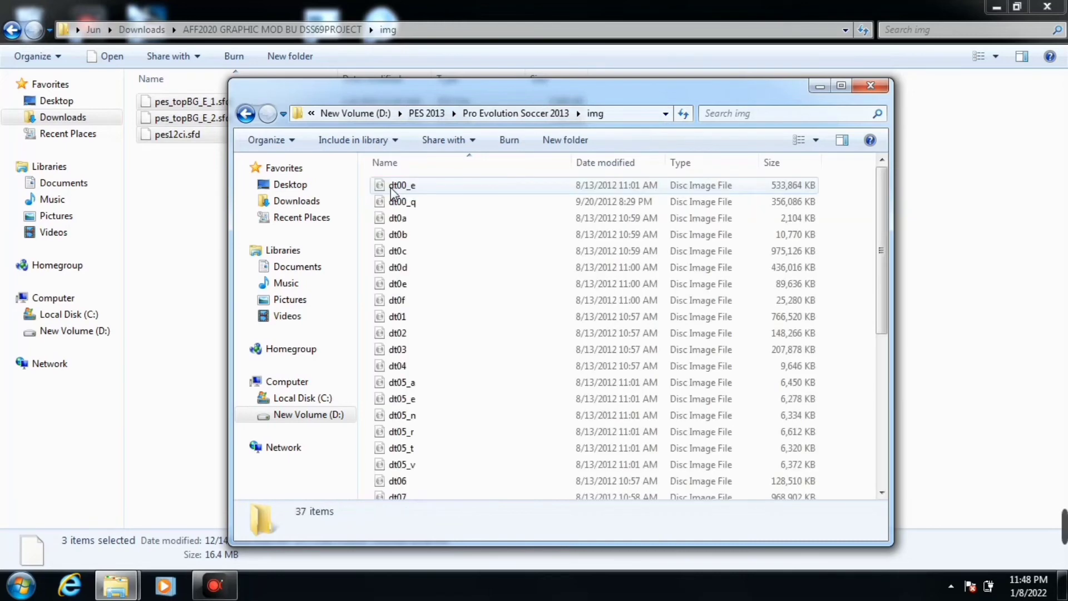
# Paste the copied sfd files into the game's img folder, replacing the existing files for all conflicts.
pyautogui.click(882, 441)
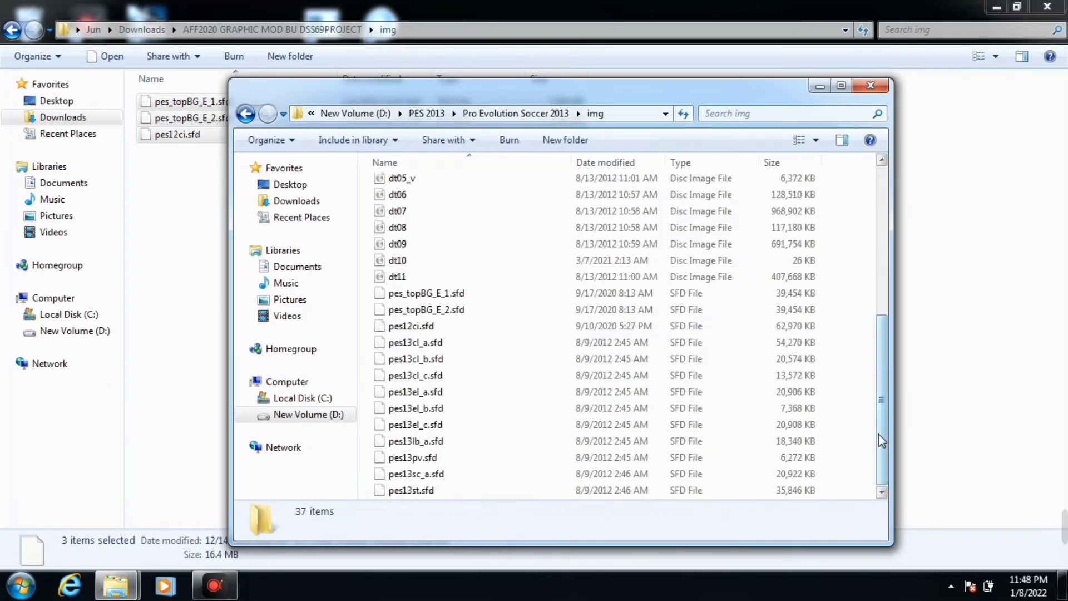
pyautogui.rightClick(428, 312)
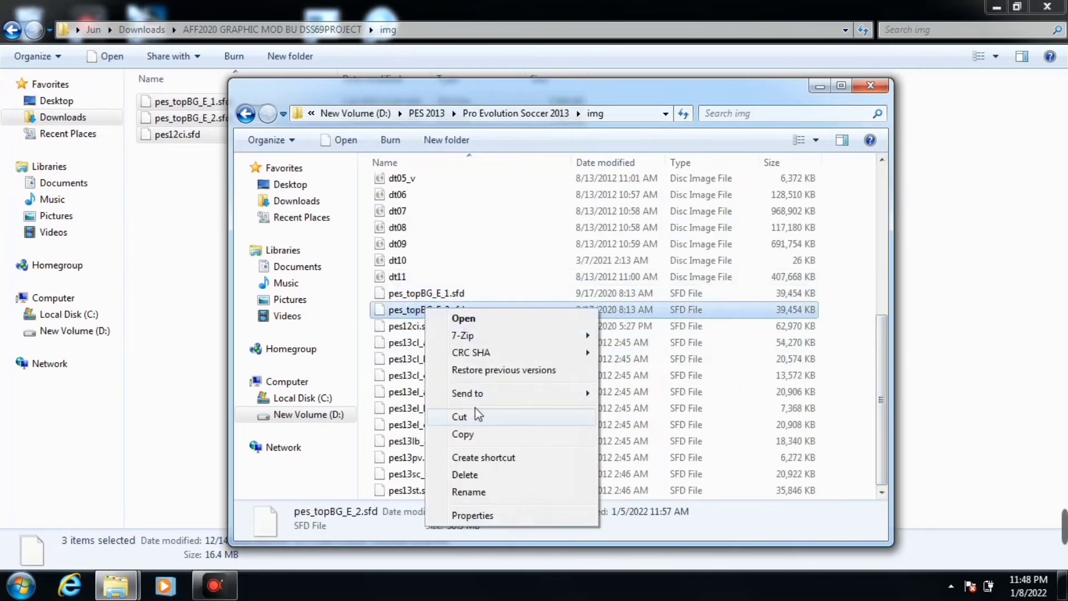
pyautogui.click(473, 416)
pyautogui.rightClick(488, 285)
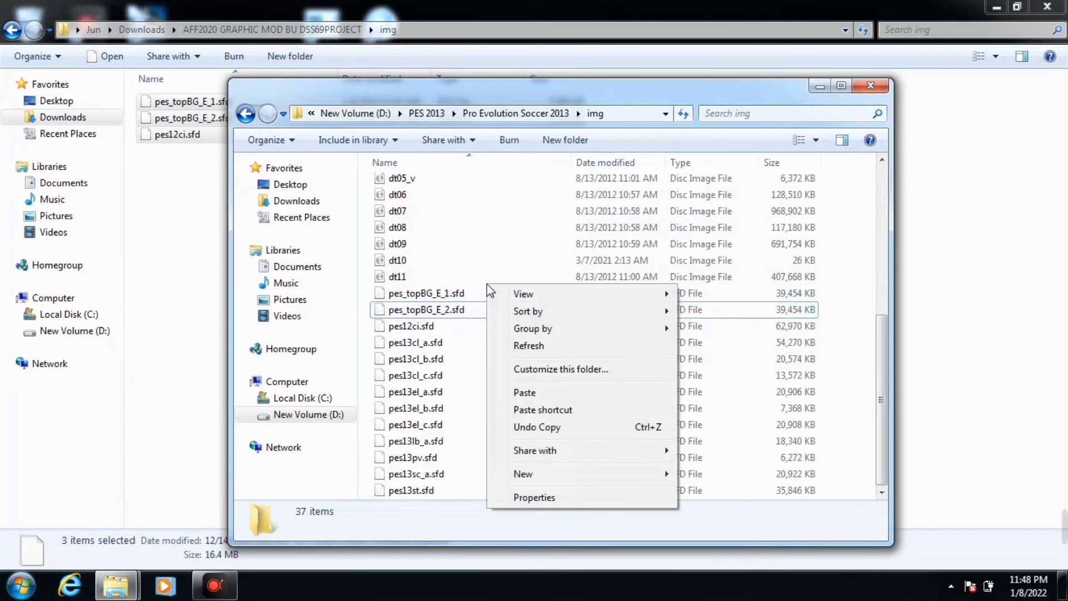
pyautogui.click(525, 392)
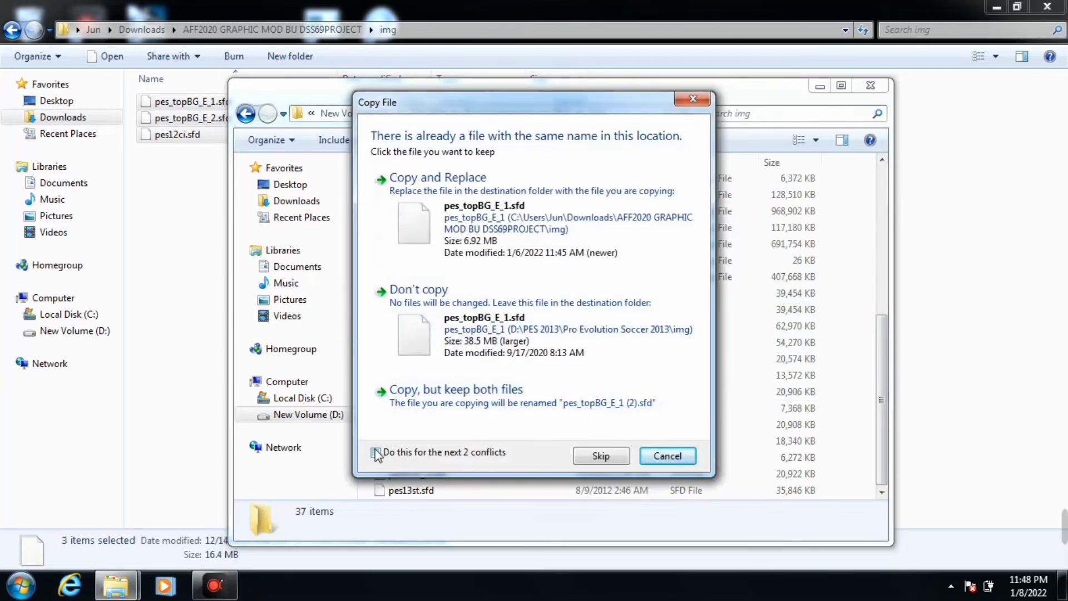
pyautogui.click(376, 455)
pyautogui.click(490, 239)
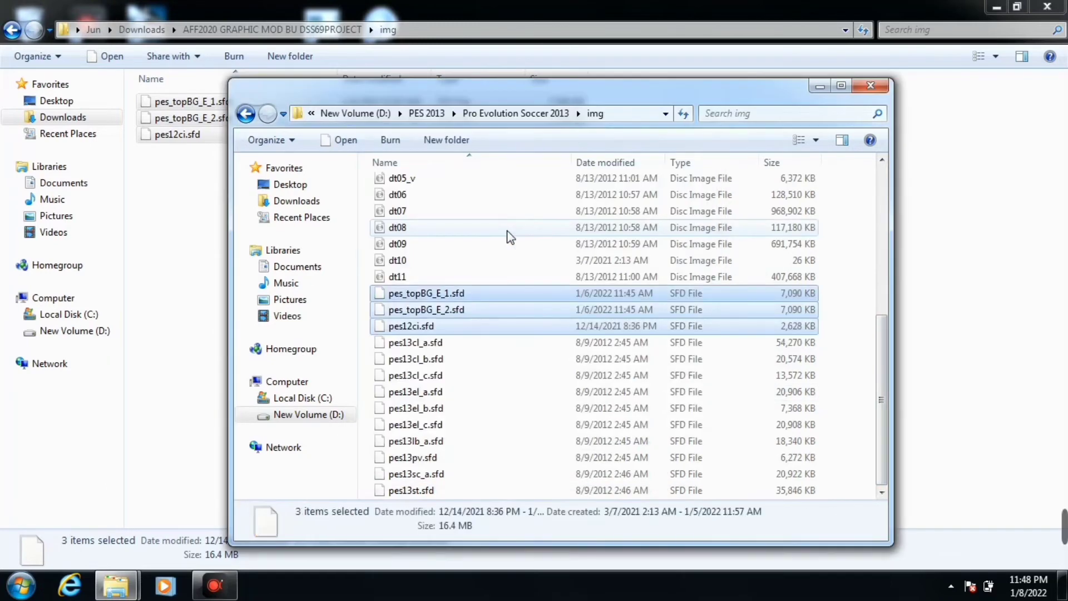
# Minimize both folder windows and launch Pro Evolution Soccer 2013 from the desktop.
pyautogui.click(817, 86)
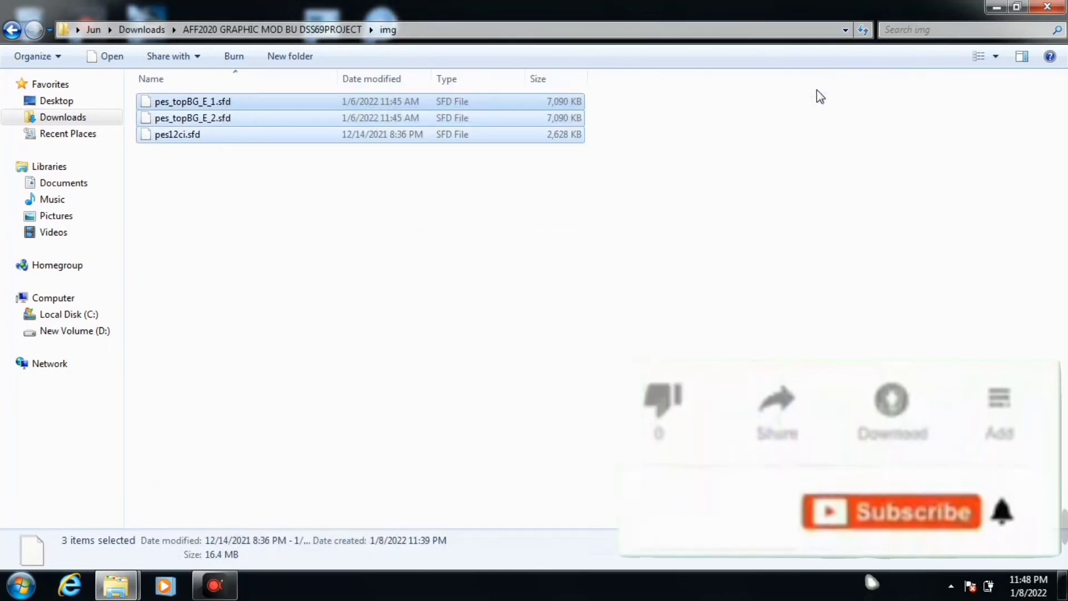
pyautogui.click(998, 5)
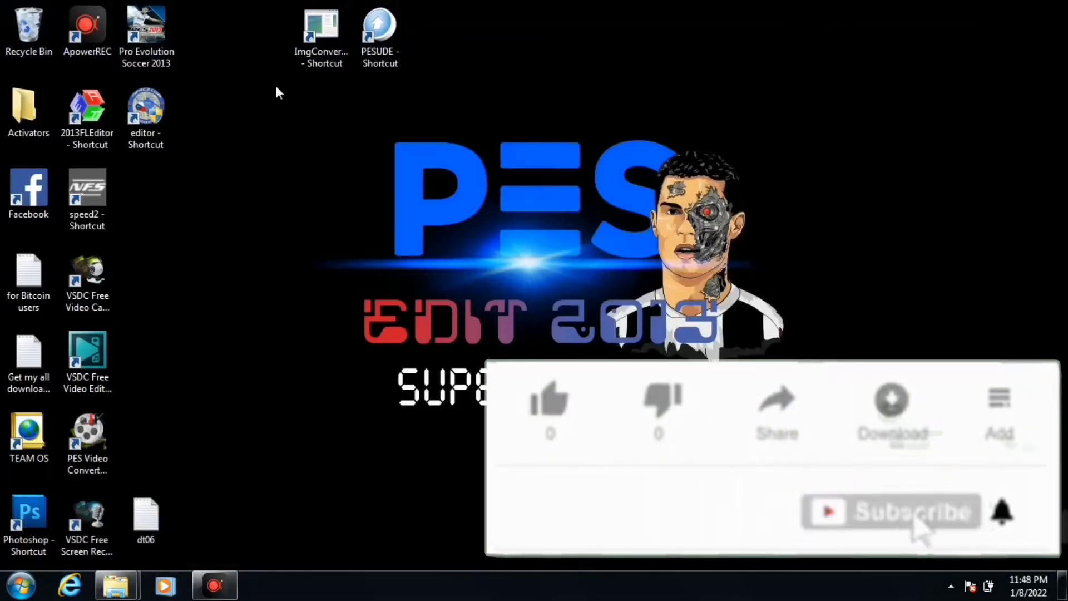
pyautogui.doubleClick(165, 51)
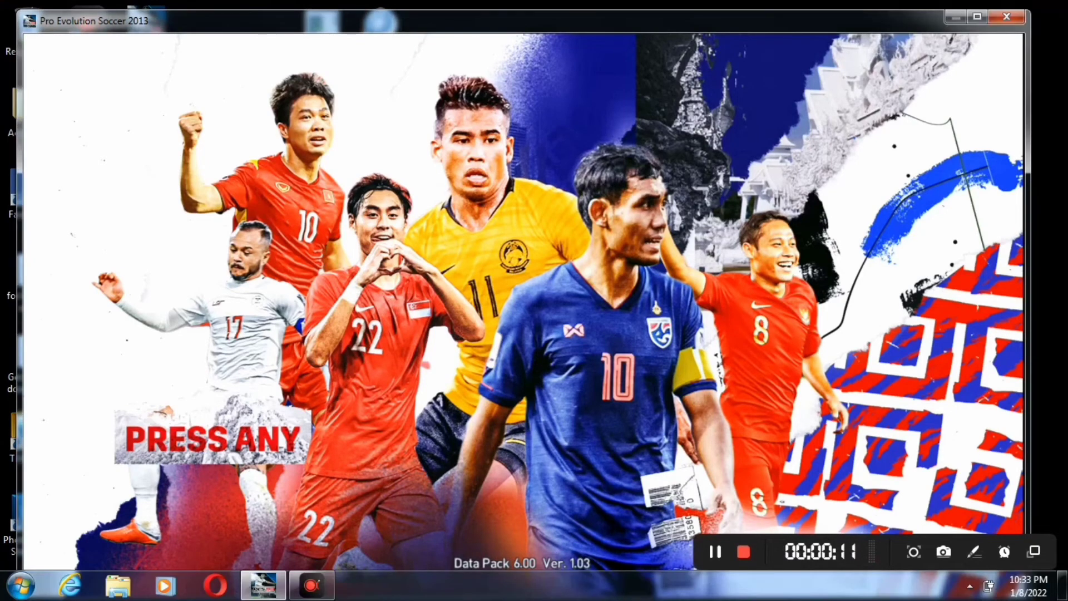
# Continue past the title screen, start an exhibition match on the home side and choose Indonesia as the home team.
pyautogui.press('Return')
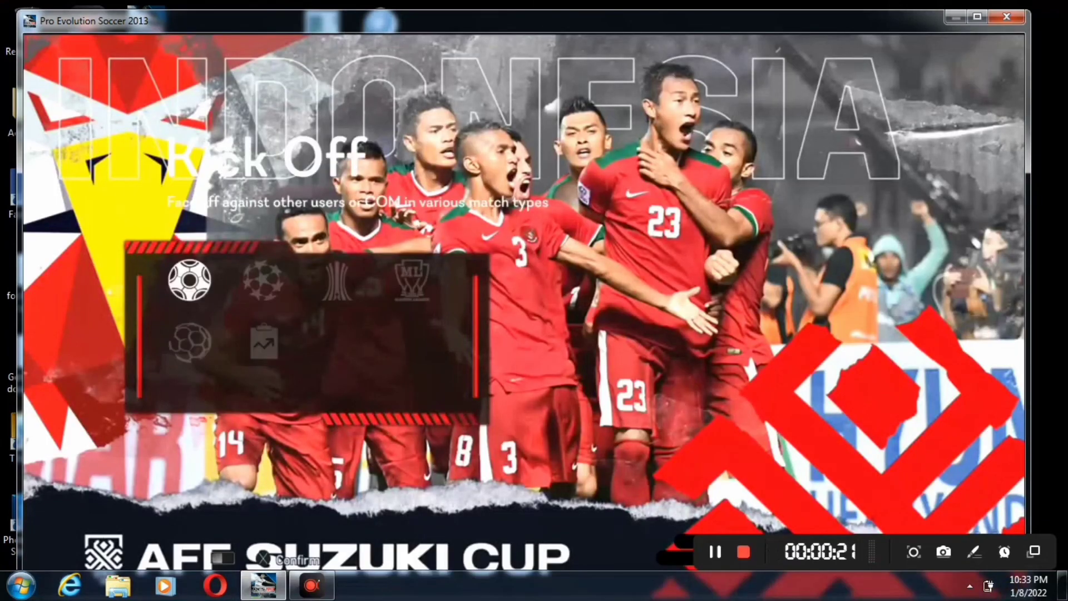
pyautogui.press('Right')
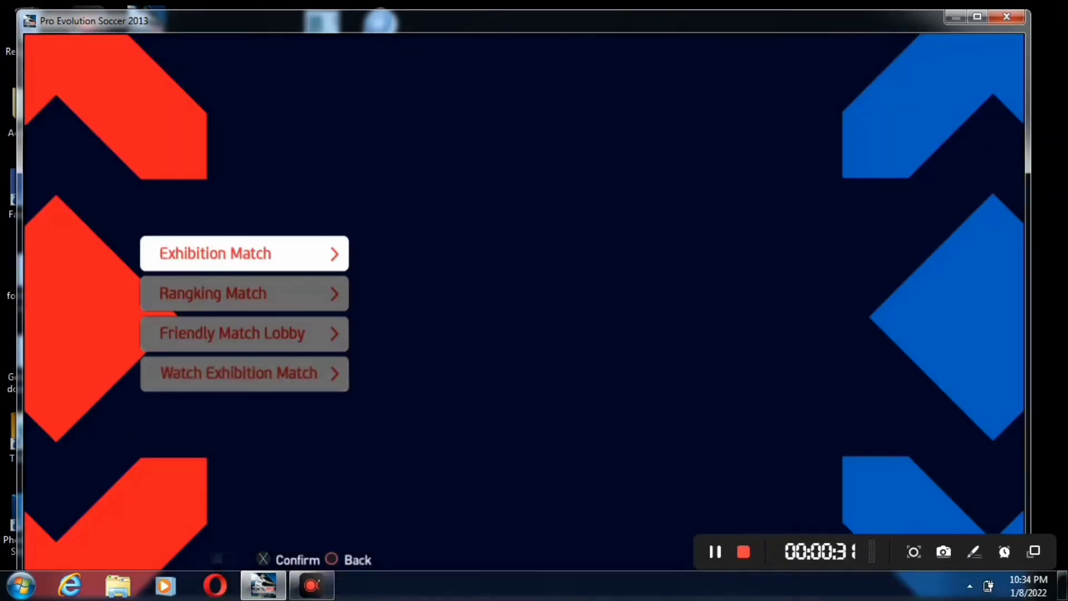
pyautogui.press('Return')
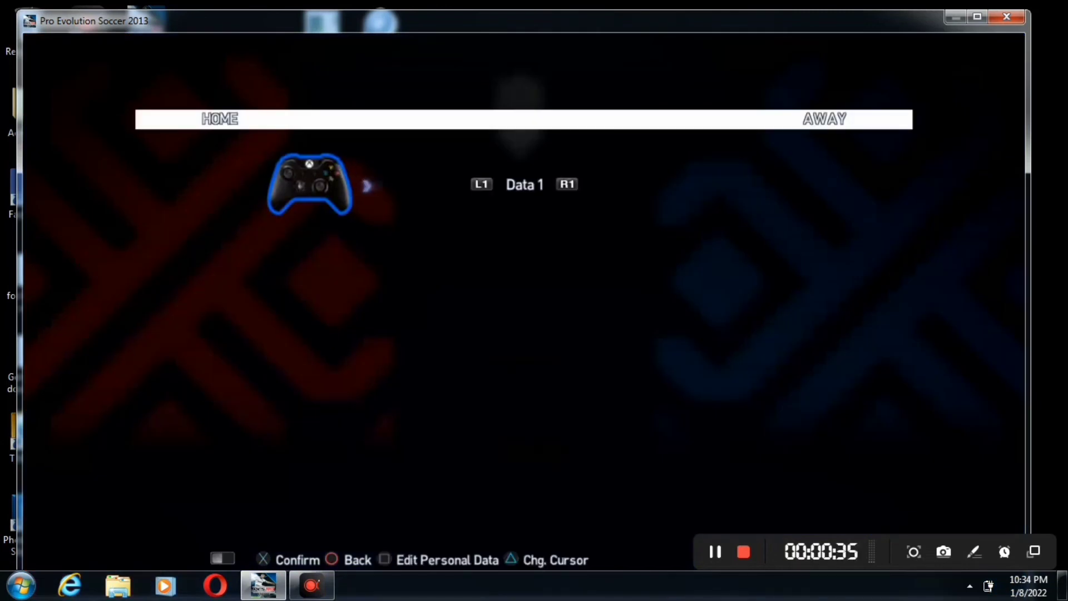
pyautogui.press('Return')
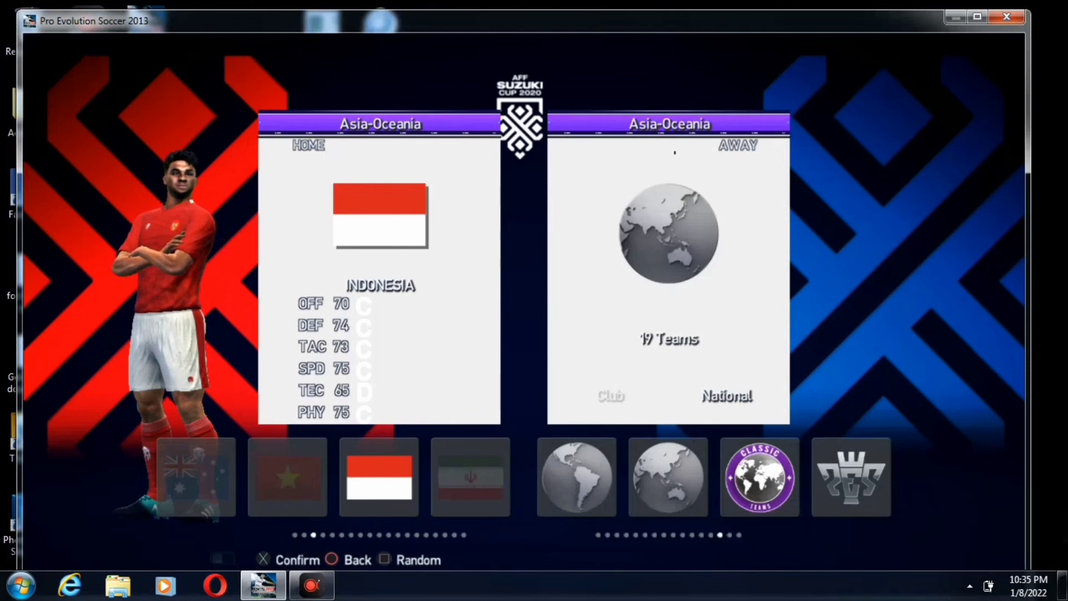
pyautogui.press('Return')
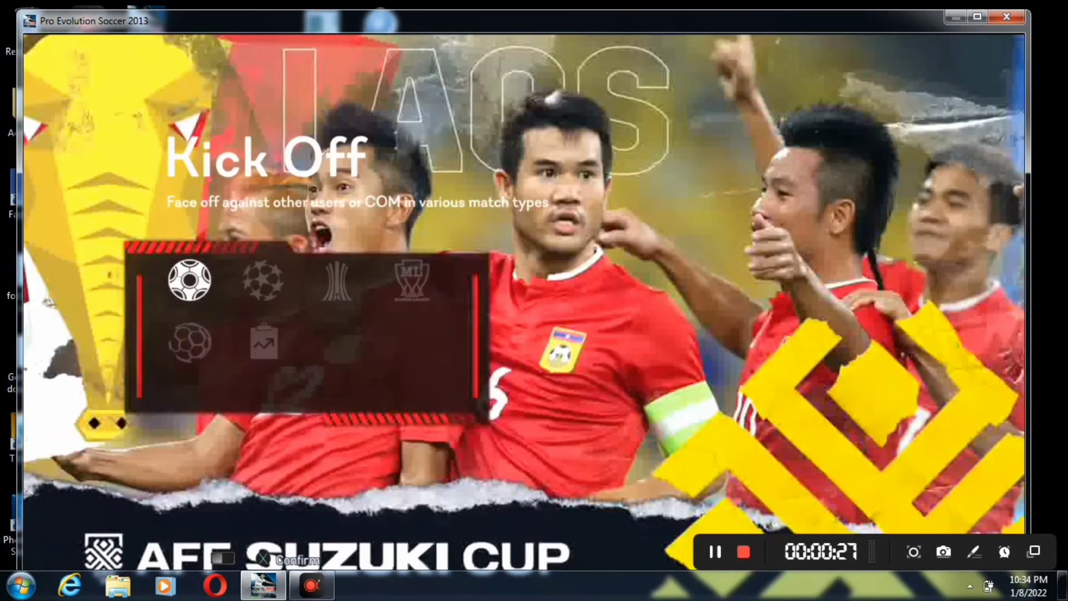
# Set up an exhibition match from Kick Off with Indonesia as the home team and Thailand as the away team.
pyautogui.press('Return')
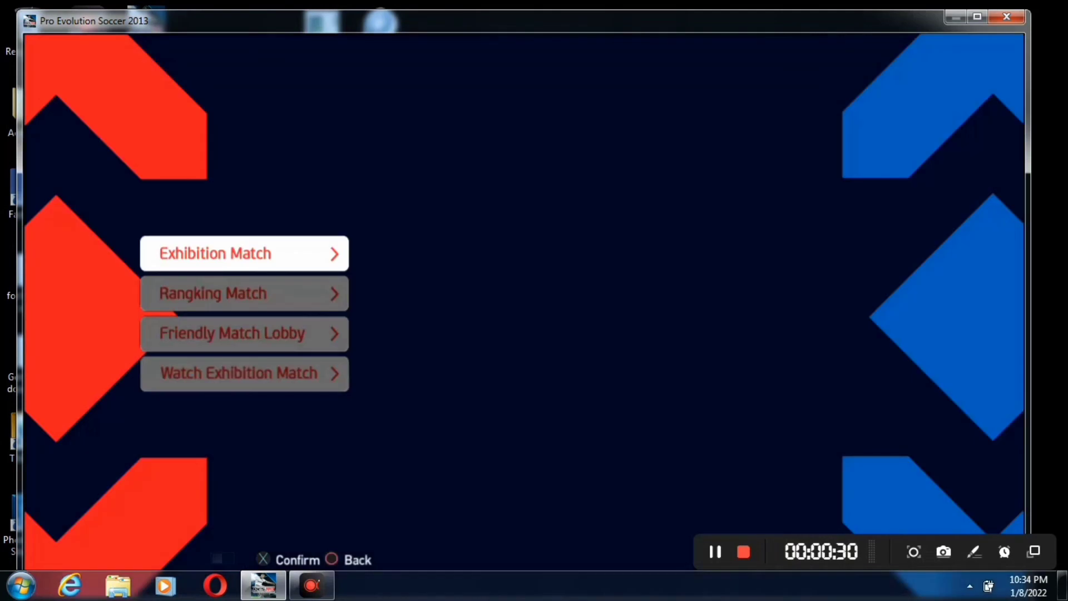
pyautogui.press('Return')
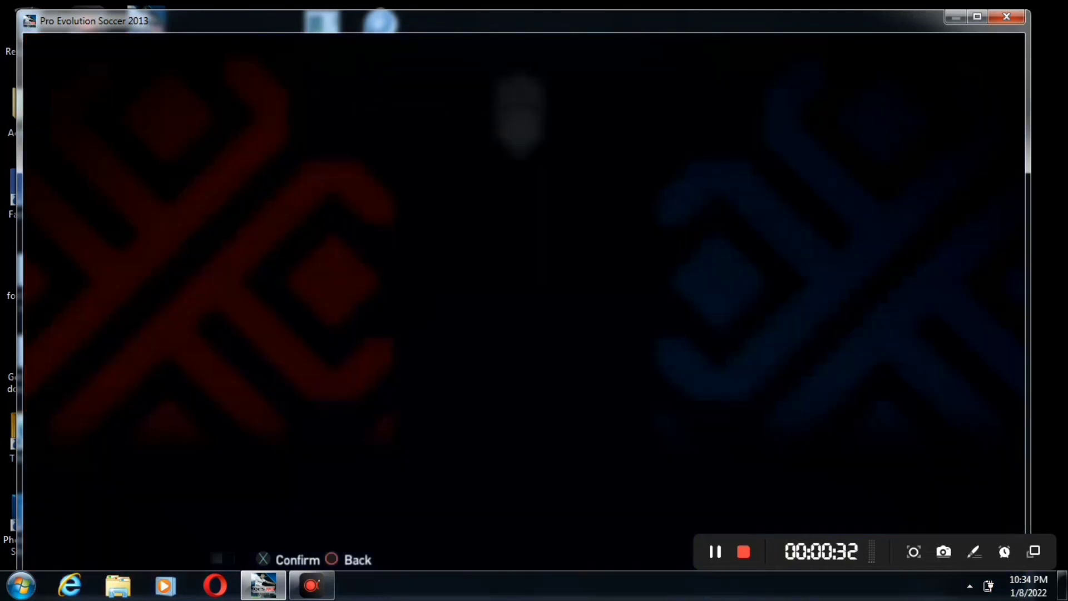
pyautogui.press('Return')
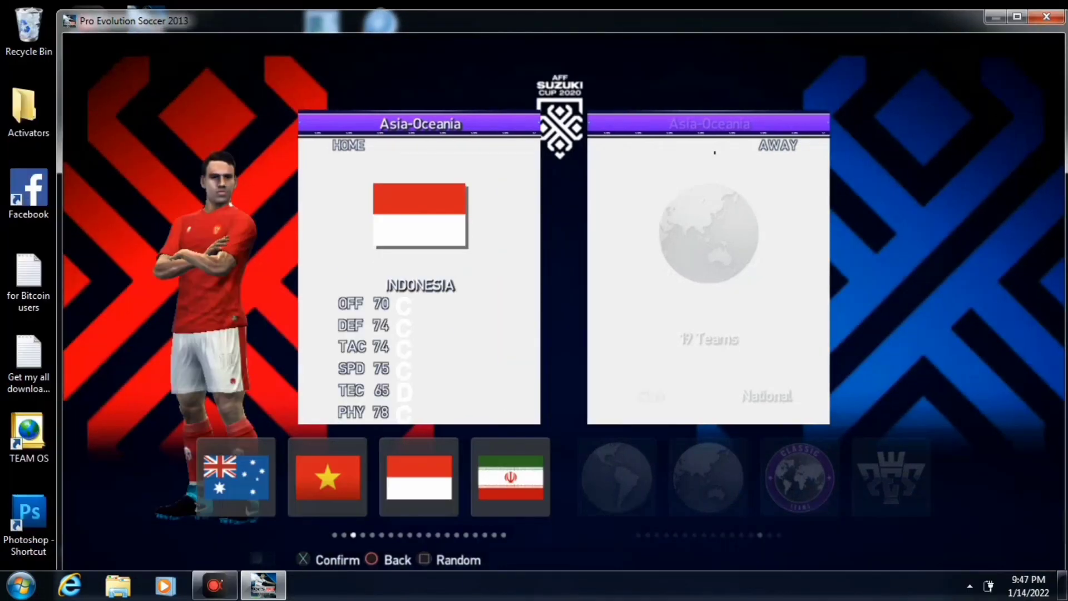
pyautogui.press('Return')
pyautogui.press('Return')
pyautogui.press('Return')
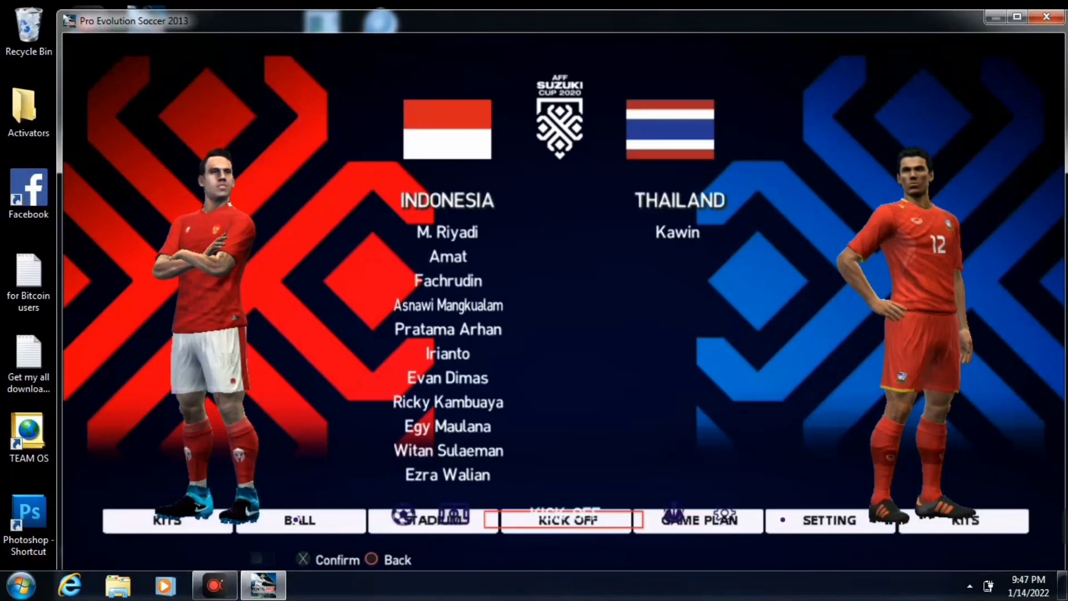
# Change Thailand's kit from the match setup screen to the blue one.
pyautogui.press('Right')
pyautogui.press('Right')
pyautogui.press('Right')
pyautogui.press('Return')
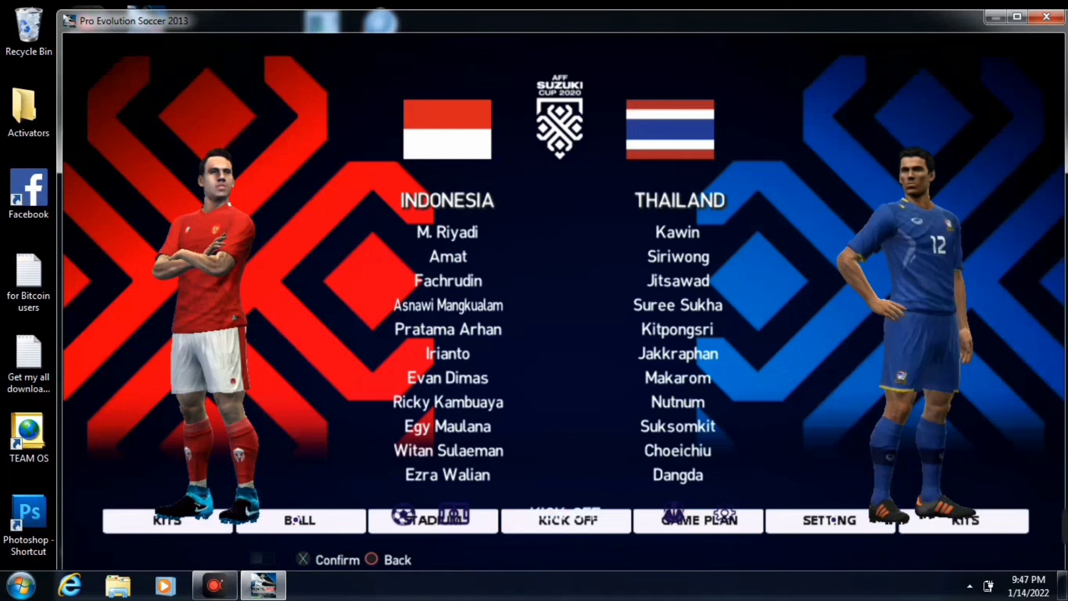
# Cycle Indonesia's kit through the white one back to the red one, and kick off the match.
pyautogui.press('Left')
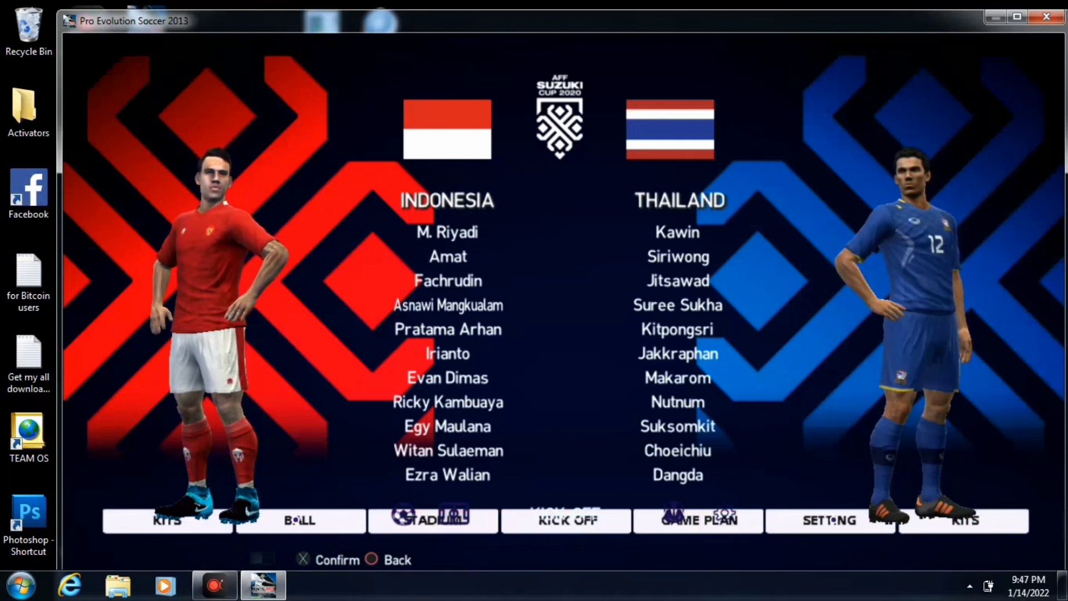
pyautogui.press('Right')
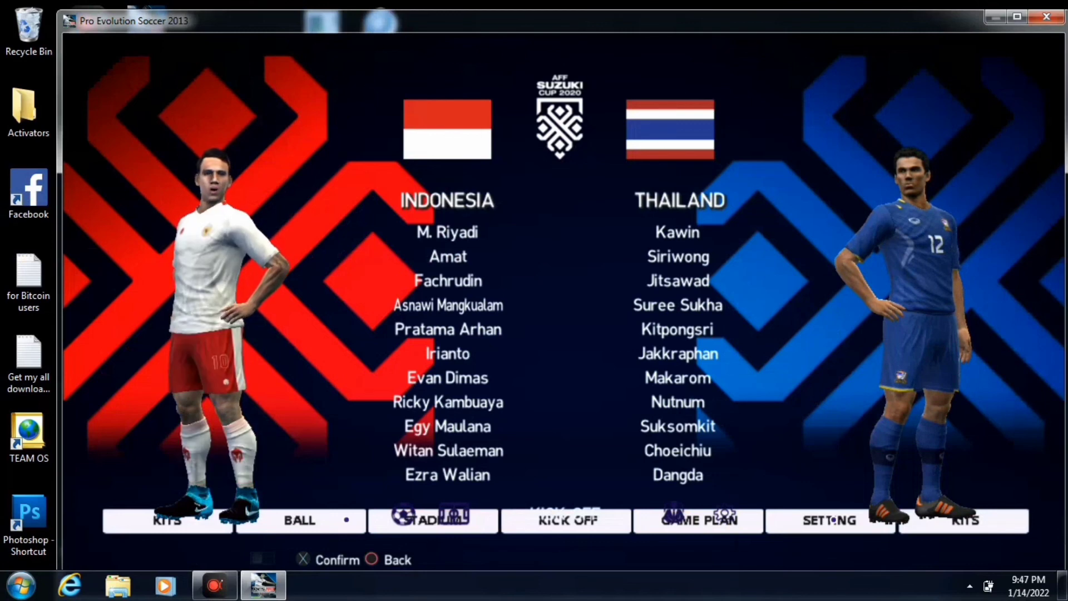
pyautogui.press('Left')
pyautogui.press('Right')
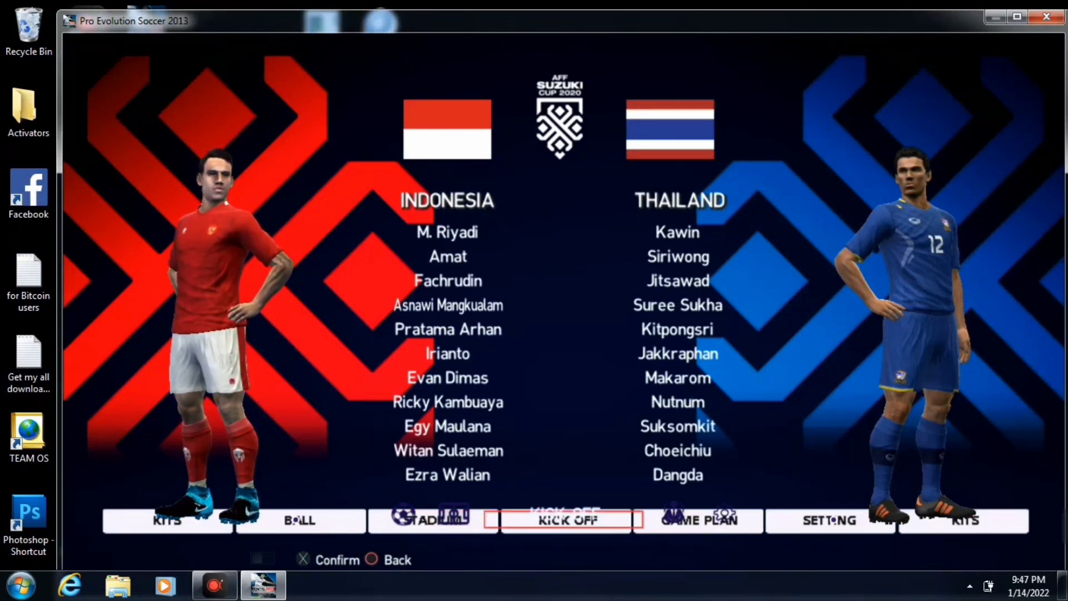
pyautogui.press('Return')
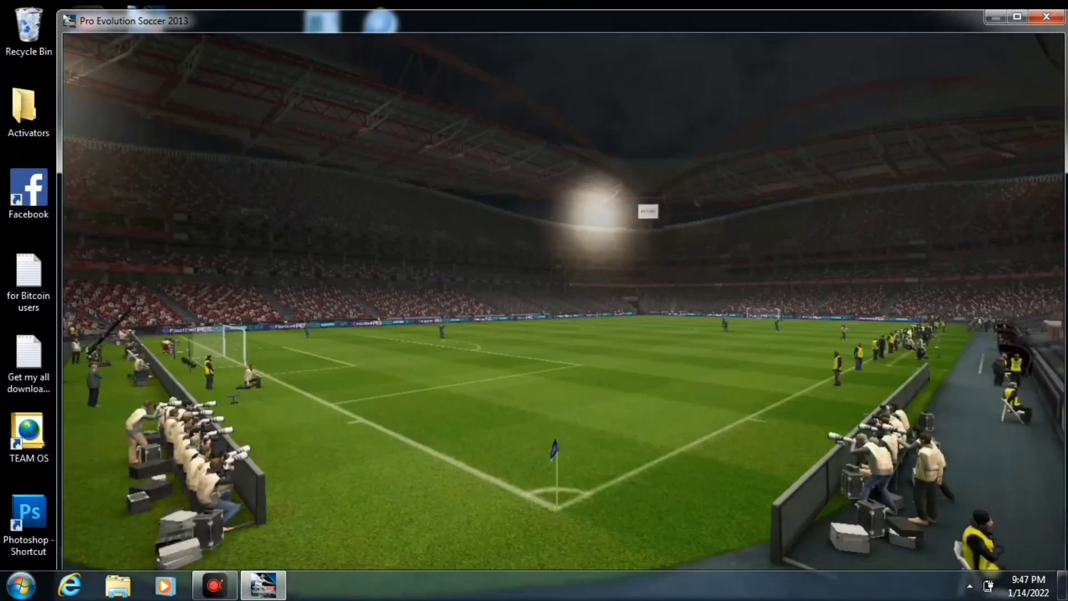